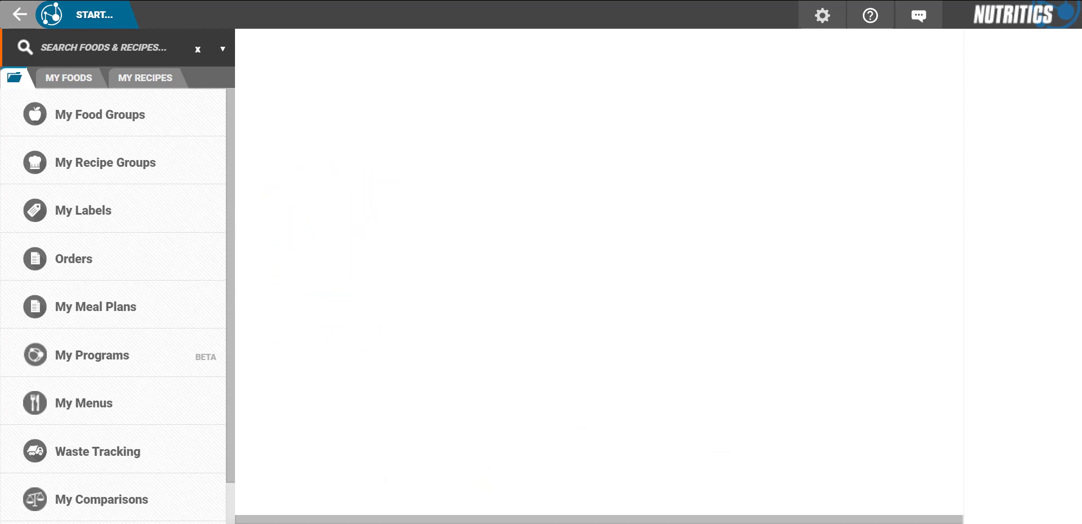
Step: Create a new food from a label and name it Dark Chocolate
{"action": "left_click", "coordinate": [128, 18]}
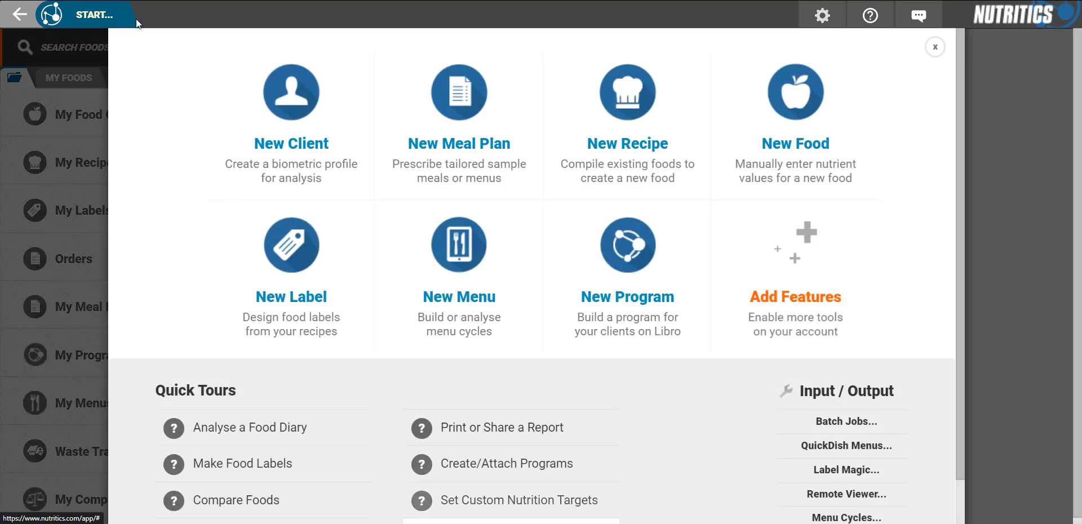
{"action": "left_click", "coordinate": [799, 135]}
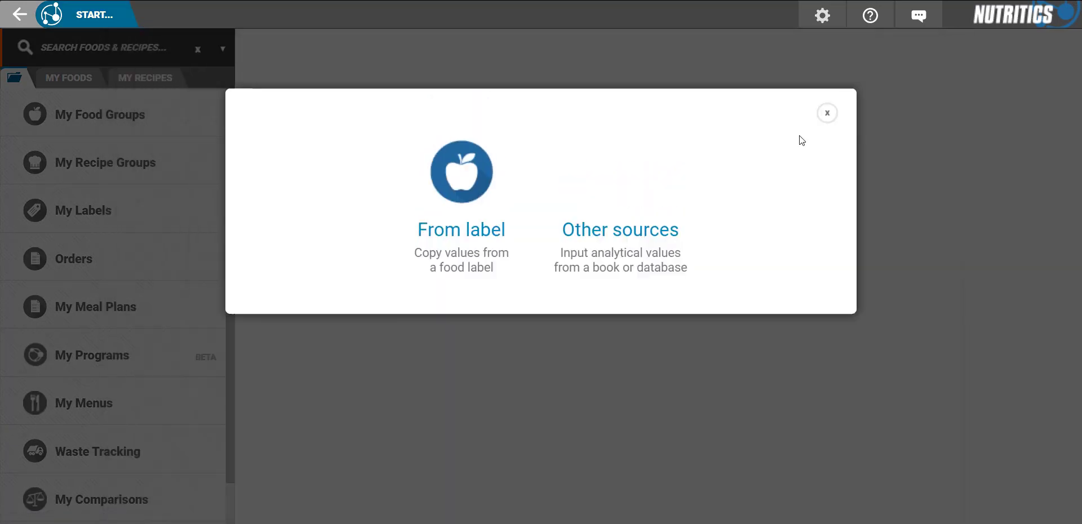
{"action": "left_click", "coordinate": [493, 280]}
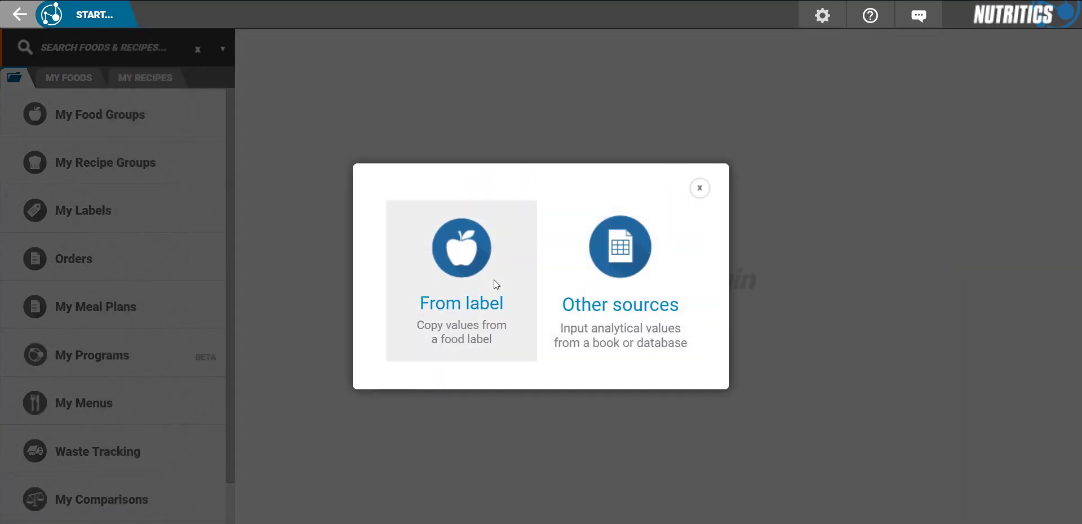
{"action": "type", "text": "Dar"}
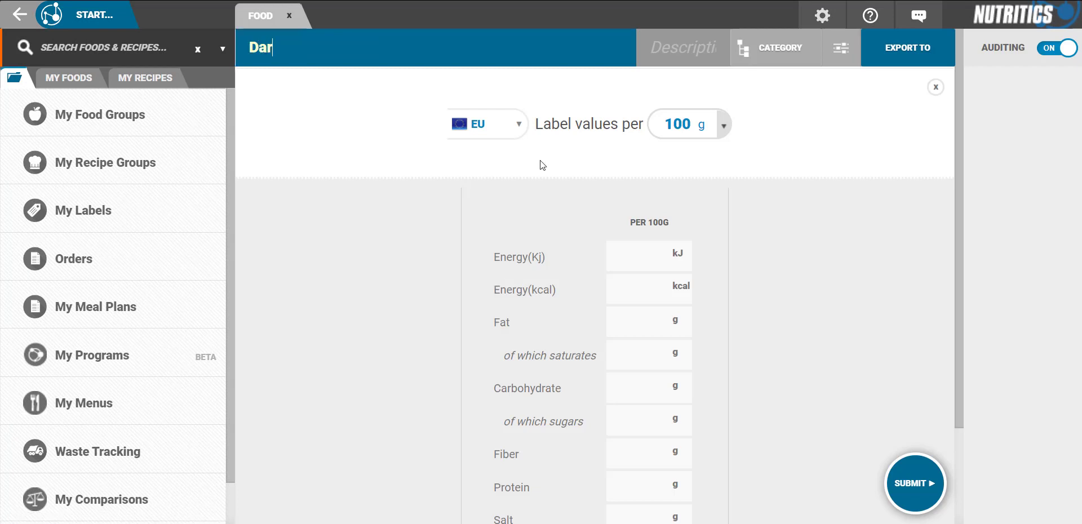
{"action": "type", "text": "k Chocolate"}
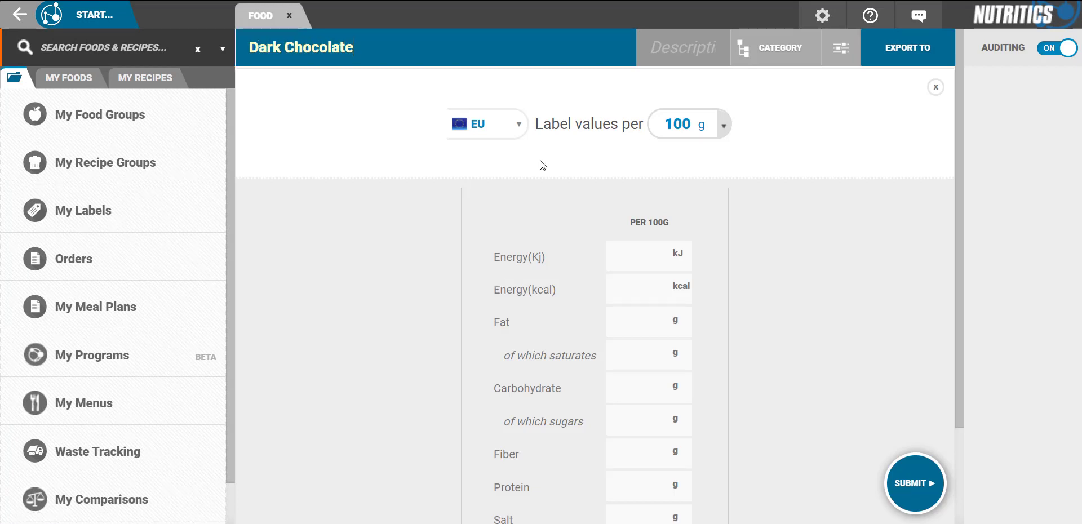
{"action": "key", "text": "Return"}
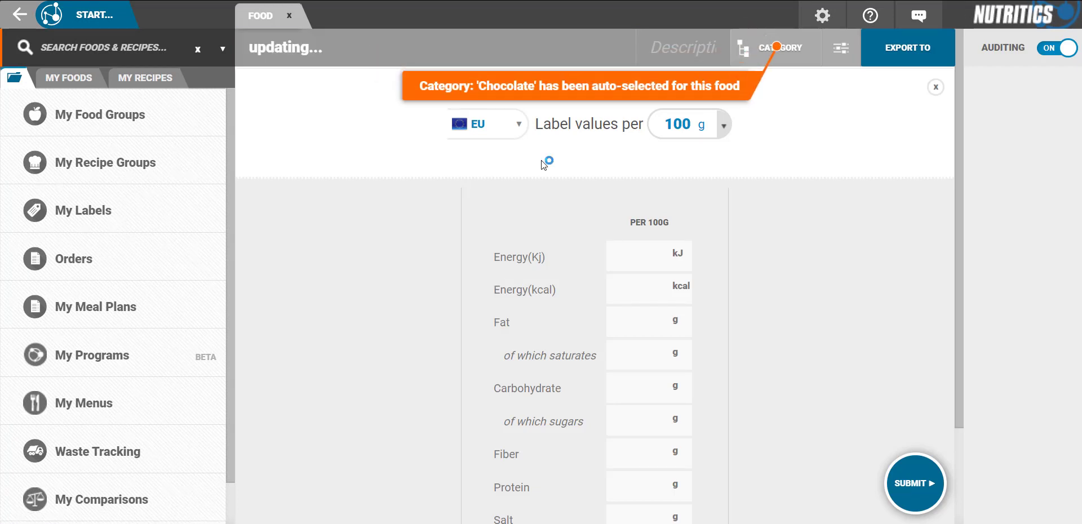
Step: Enter the per-100 g label values for energy as 2328 kJ and 561 kcal, and fat as 41 g
{"action": "left_click", "coordinate": [628, 260]}
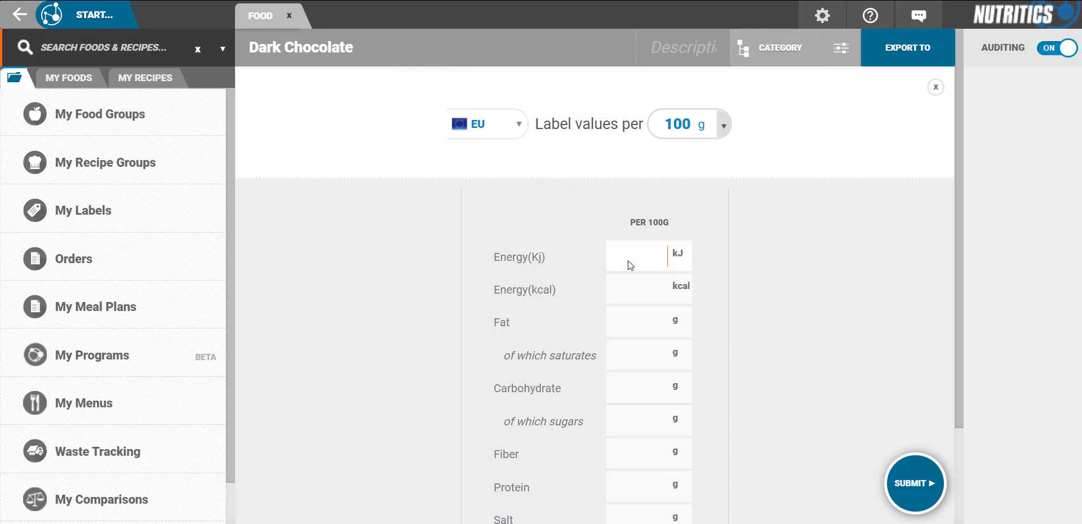
{"action": "type", "text": "2228"}
{"action": "key", "text": "Tab"}
{"action": "type", "text": "561"}
{"action": "key", "text": "Tab"}
{"action": "type", "text": "41"}
{"action": "key", "text": "Tab"}
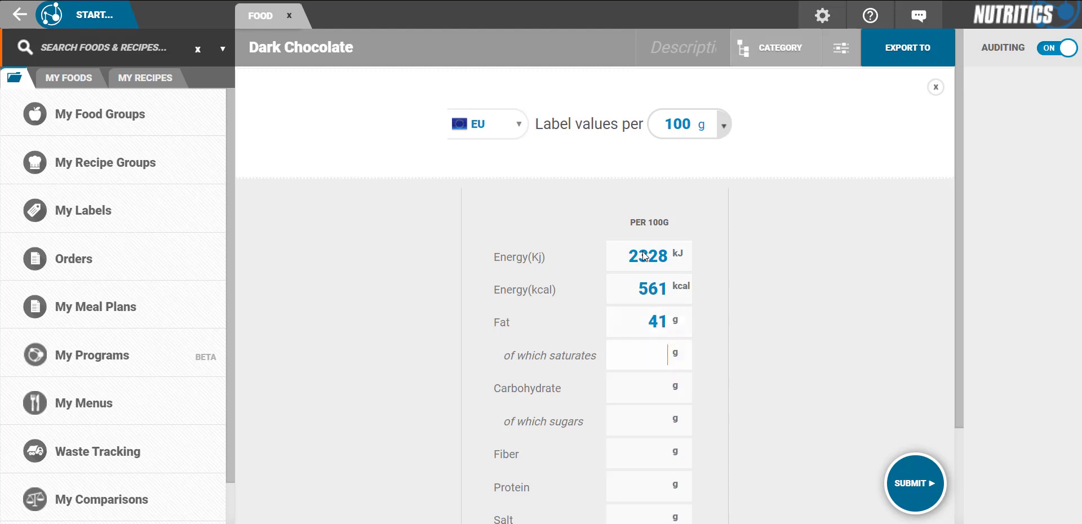
Step: Set saturates to 25 g, carbohydrate to 32 g and sugars to 27 g per 100 g
{"action": "type", "text": "25"}
{"action": "key", "text": "Tab"}
{"action": "type", "text": "32"}
{"action": "key", "text": "Tab"}
{"action": "type", "text": "27"}
{"action": "key", "text": "Tab"}
Step: Set fiber to 12.7 g, protein to 9.7 g and salt to 0.01 g, and submit the label values
{"action": "type", "text": "12.7"}
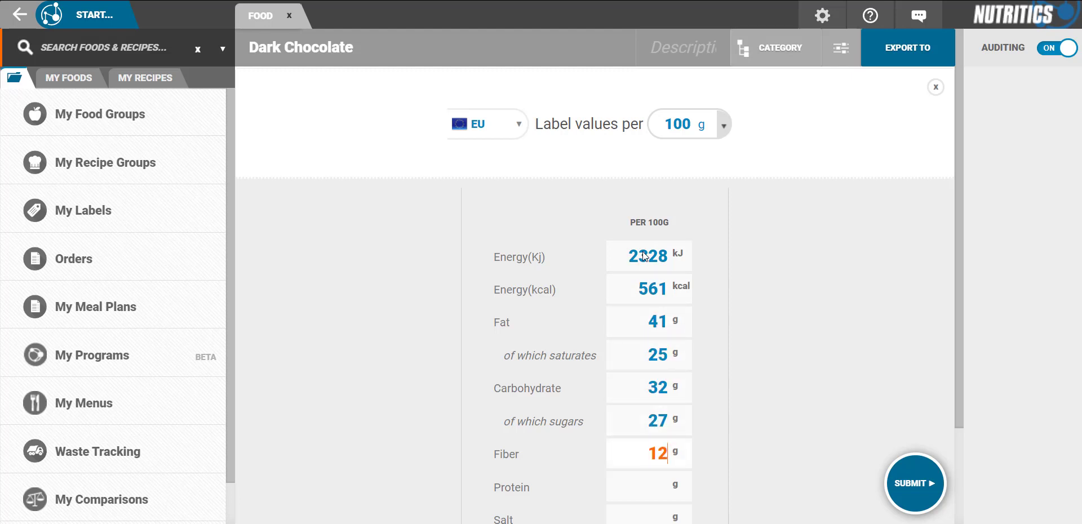
{"action": "key", "text": "Tab"}
{"action": "type", "text": "9.7"}
{"action": "key", "text": "Tab"}
{"action": "type", "text": "0.01"}
{"action": "key", "text": "Tab"}
{"action": "left_click", "coordinate": [893, 483]}
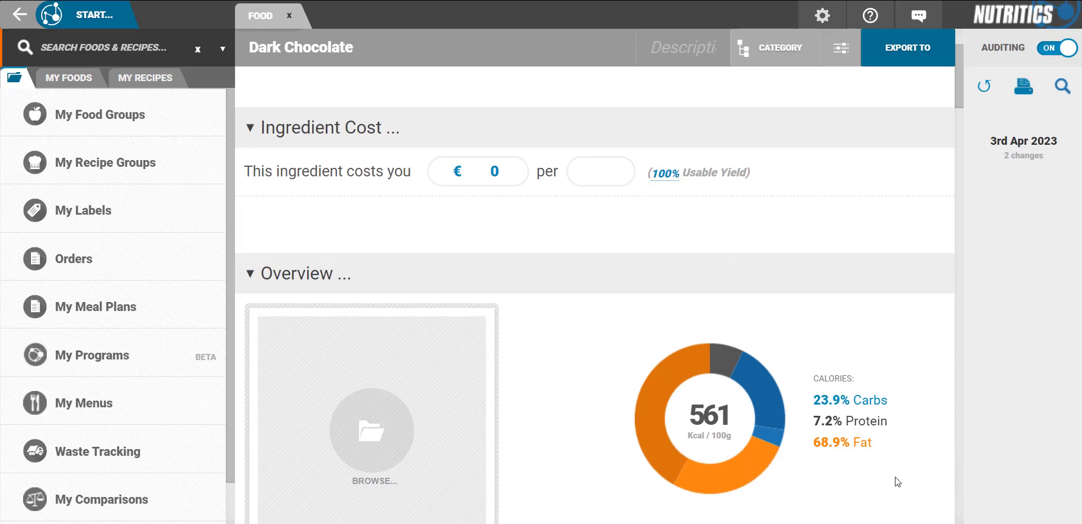
Step: Add Ghana as the food's country of origin with Cargo ship, General as the transport method
{"action": "left_click_drag", "start_coordinate": [957, 83], "coordinate": [962, 327]}
{"action": "left_click", "coordinate": [909, 343]}
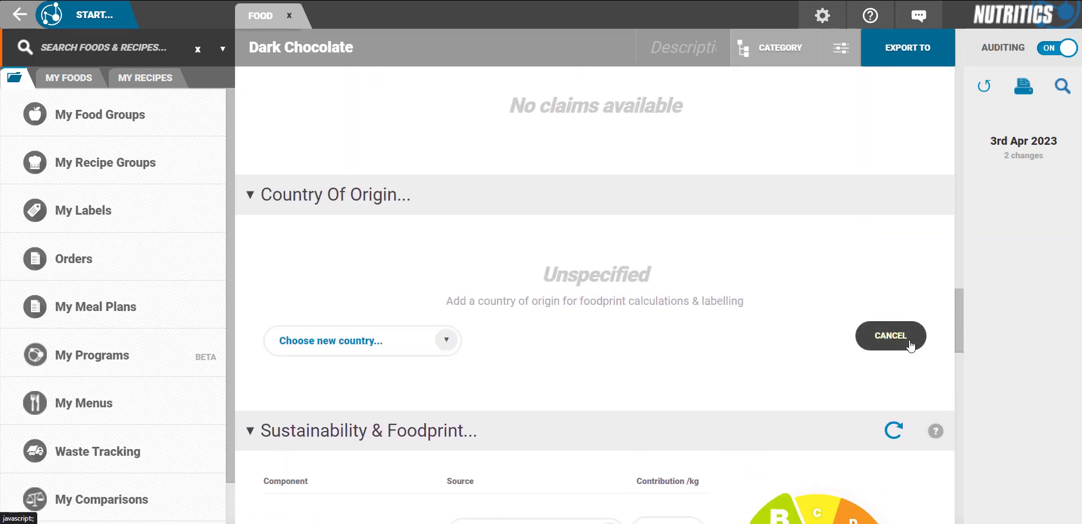
{"action": "left_click", "coordinate": [408, 341]}
{"action": "key", "text": "g"}
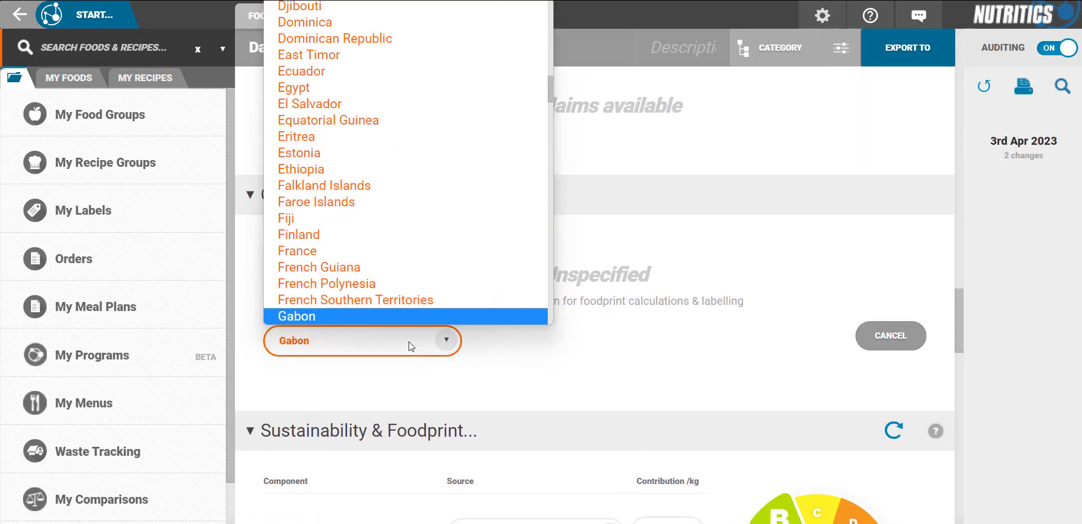
{"action": "scroll", "coordinate": [425, 316], "scroll_direction": "down", "scroll_amount": 3}
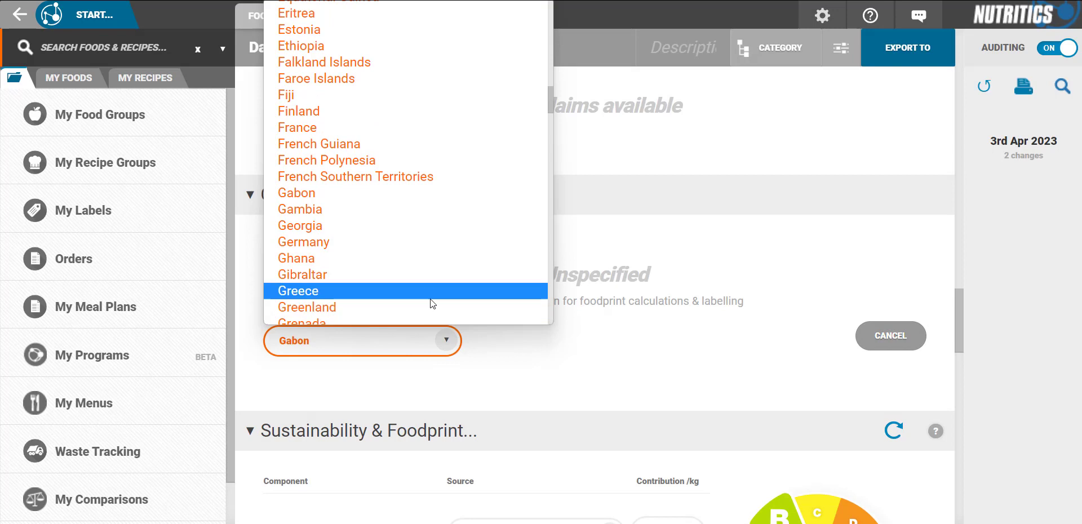
{"action": "left_click", "coordinate": [417, 258]}
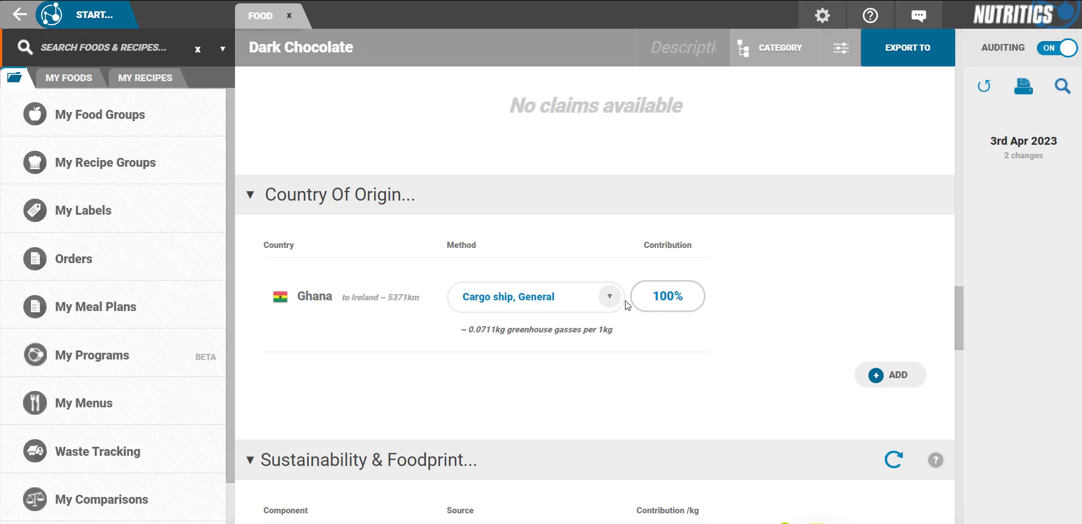
{"action": "left_click", "coordinate": [611, 302]}
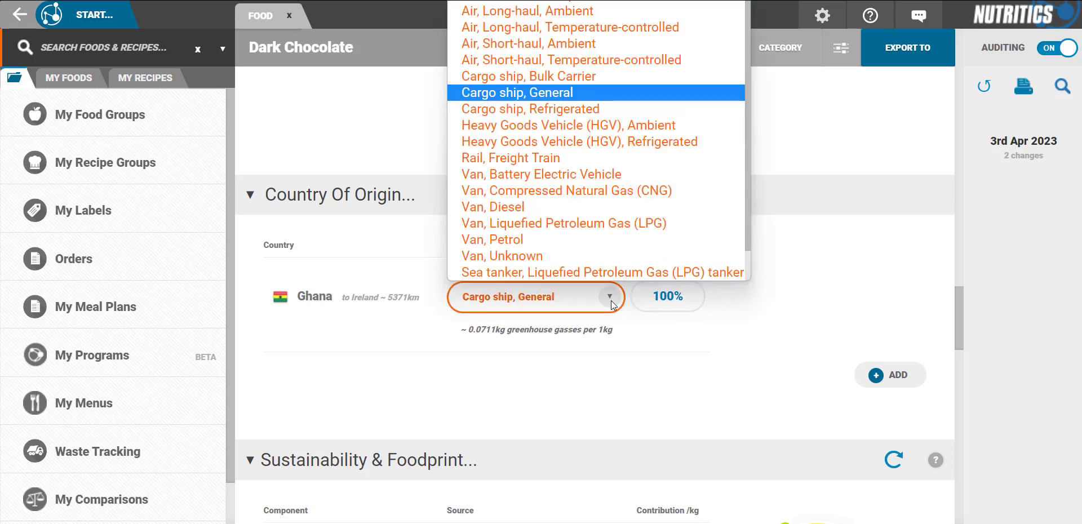
{"action": "left_click", "coordinate": [611, 97]}
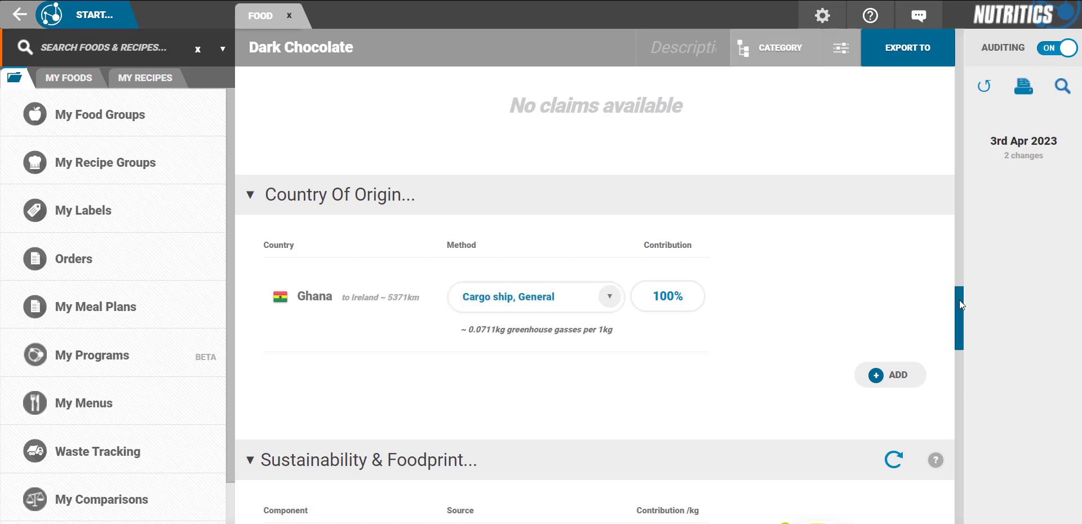
Step: Review the greenhouse gas sources in the Sustainability & Foodprint section and choose the global Dark chocolates entry from SUE21
{"action": "left_click_drag", "start_coordinate": [959, 300], "coordinate": [962, 347]}
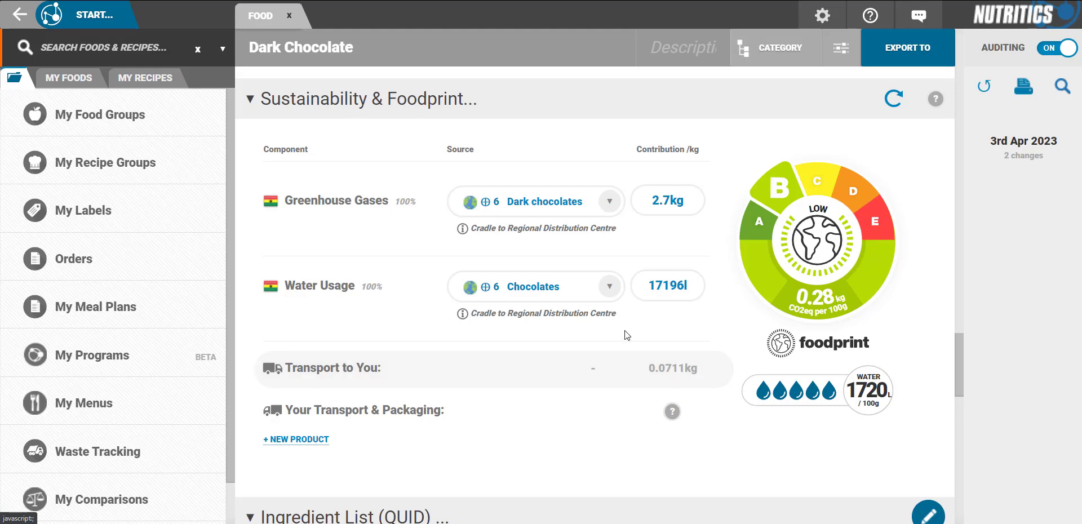
{"action": "left_click", "coordinate": [613, 201]}
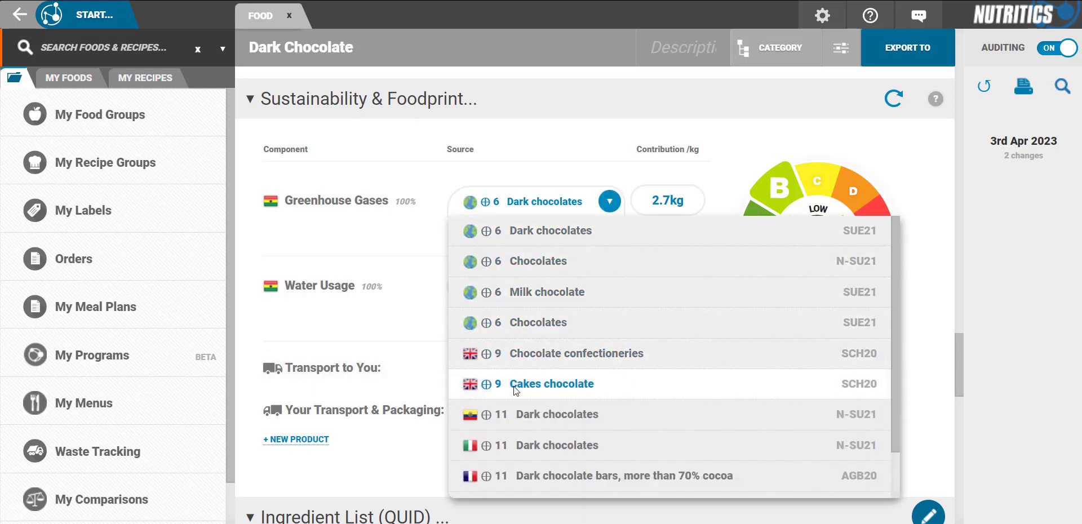
{"action": "mouse_move", "coordinate": [490, 389]}
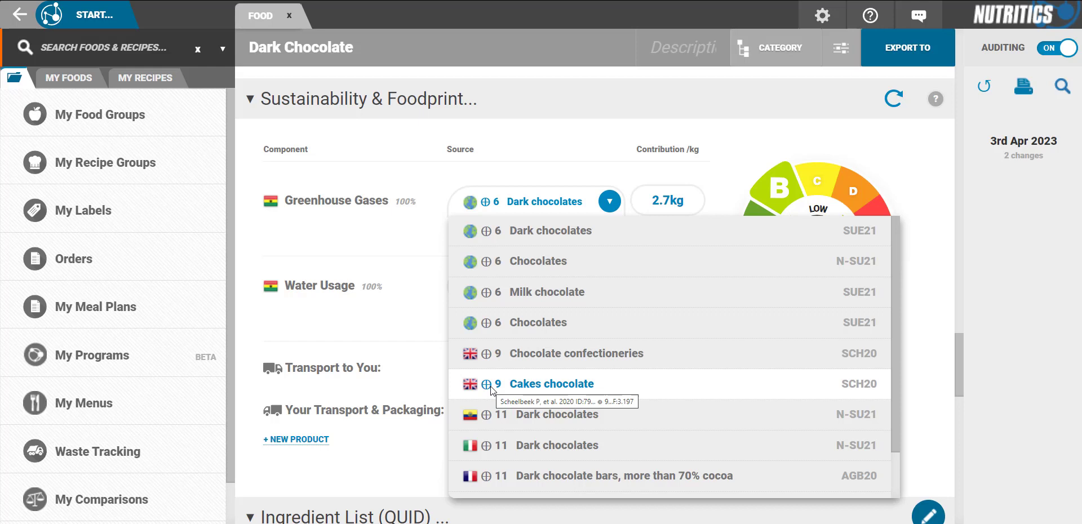
{"action": "left_click", "coordinate": [503, 237]}
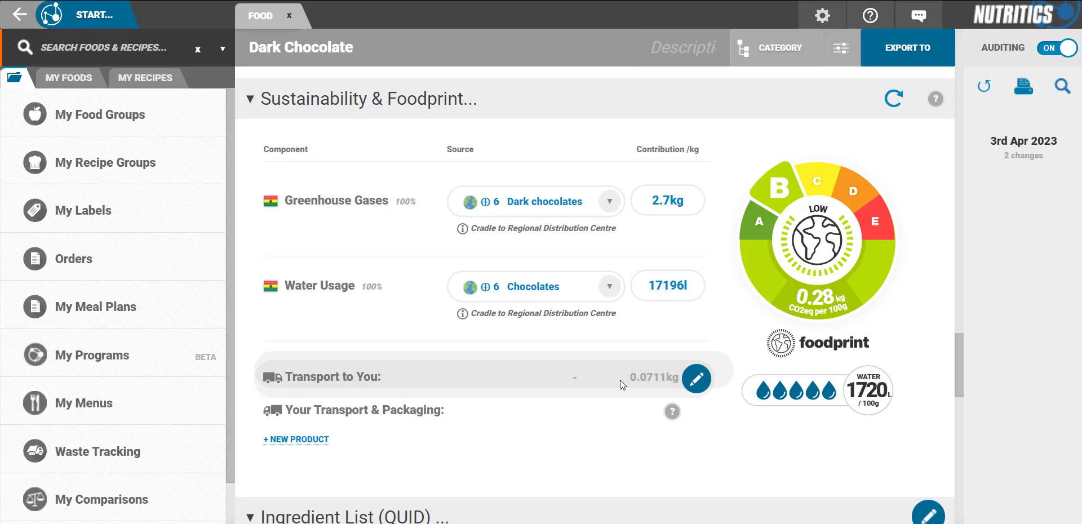
Step: Follow the Transport to You edit link to the country of origin settings and return to the foodprint's transport and packaging entries
{"action": "left_click", "coordinate": [698, 377]}
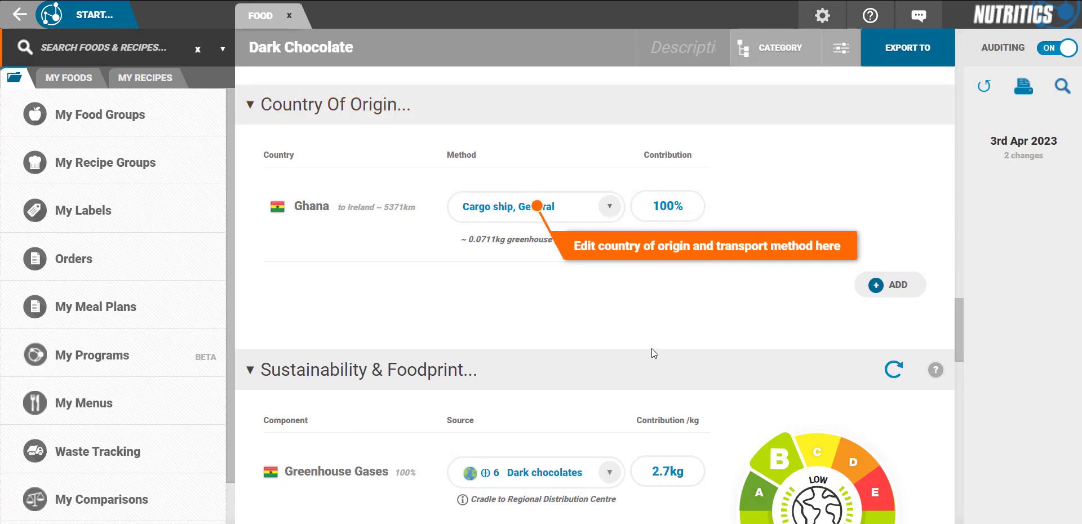
{"action": "scroll", "coordinate": [648, 342], "scroll_direction": "down", "scroll_amount": 2}
{"action": "scroll", "coordinate": [648, 342], "scroll_direction": "down", "scroll_amount": 3}
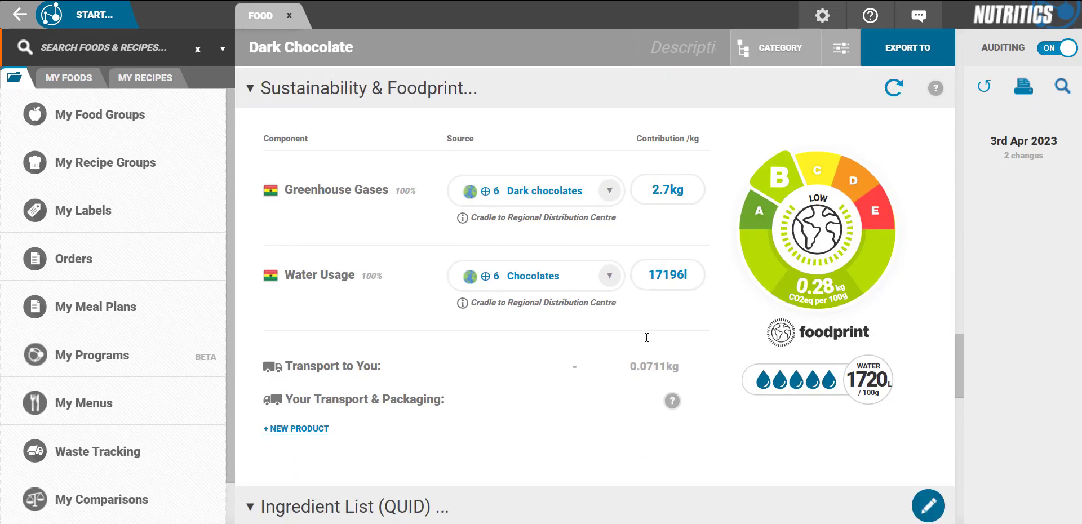
{"action": "scroll", "coordinate": [646, 338], "scroll_direction": "down", "scroll_amount": 1}
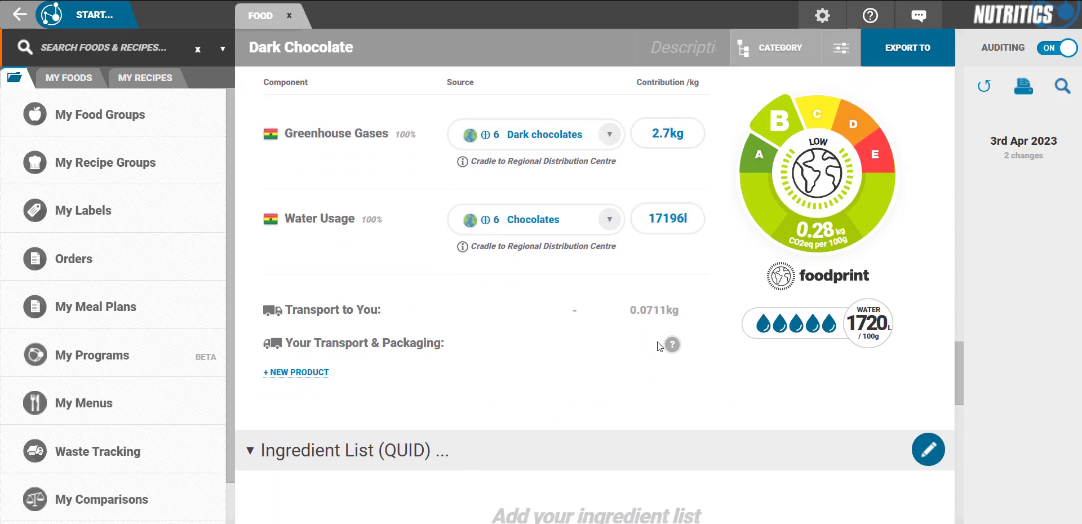
Step: Add a new product to the food's pack sizes, named 1 Bar, with a unit weight of 100g
{"action": "left_click", "coordinate": [323, 374]}
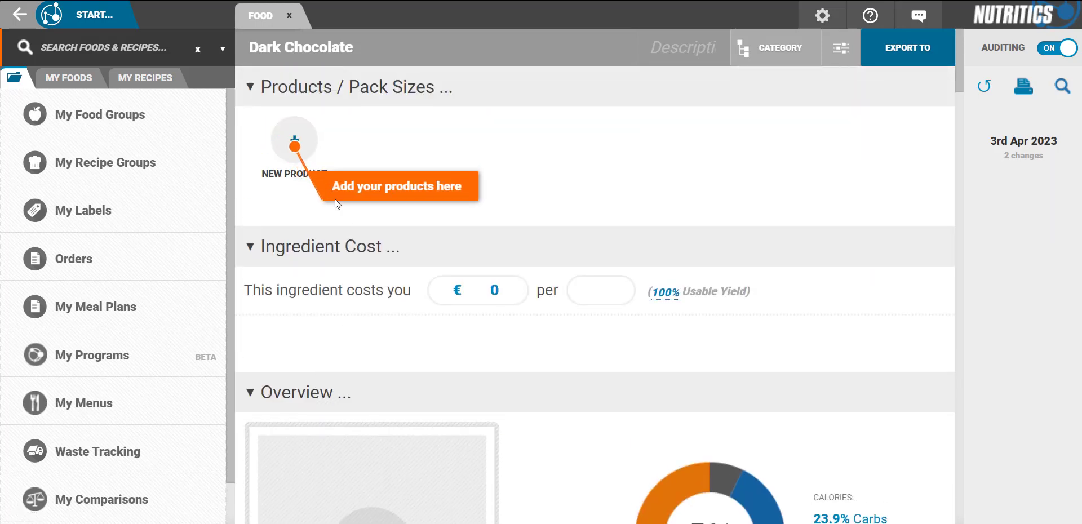
{"action": "left_click", "coordinate": [301, 148]}
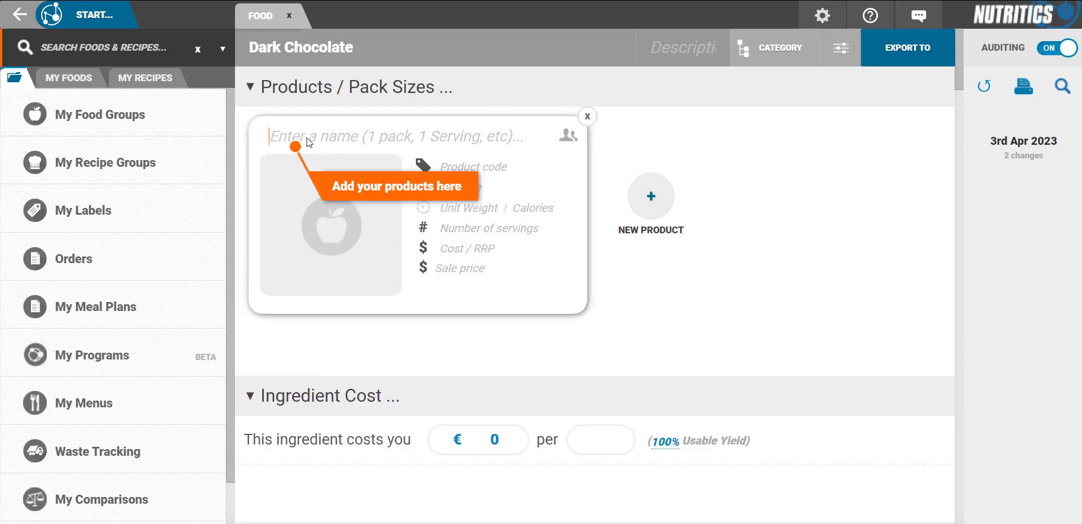
{"action": "left_click", "coordinate": [308, 142]}
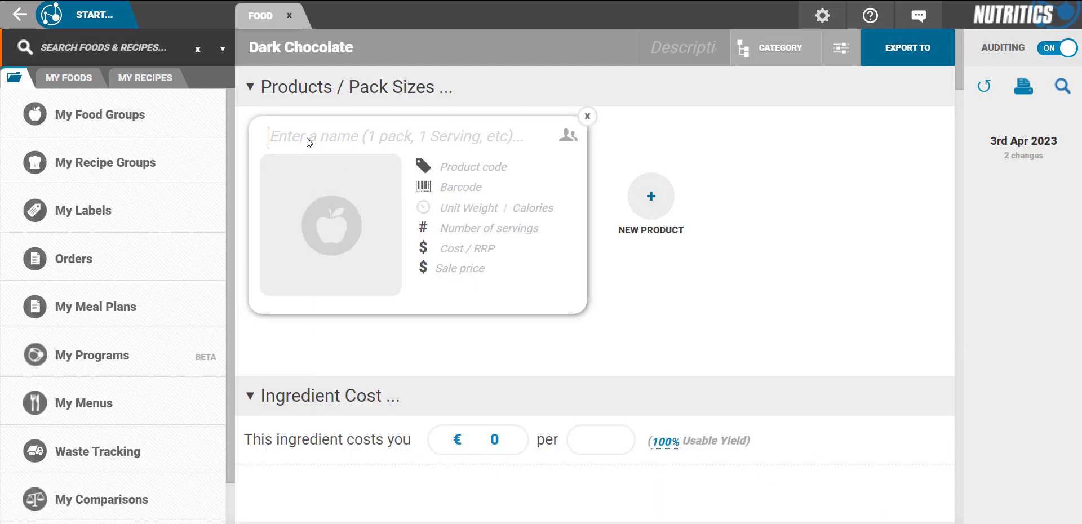
{"action": "type", "text": "1 Bar"}
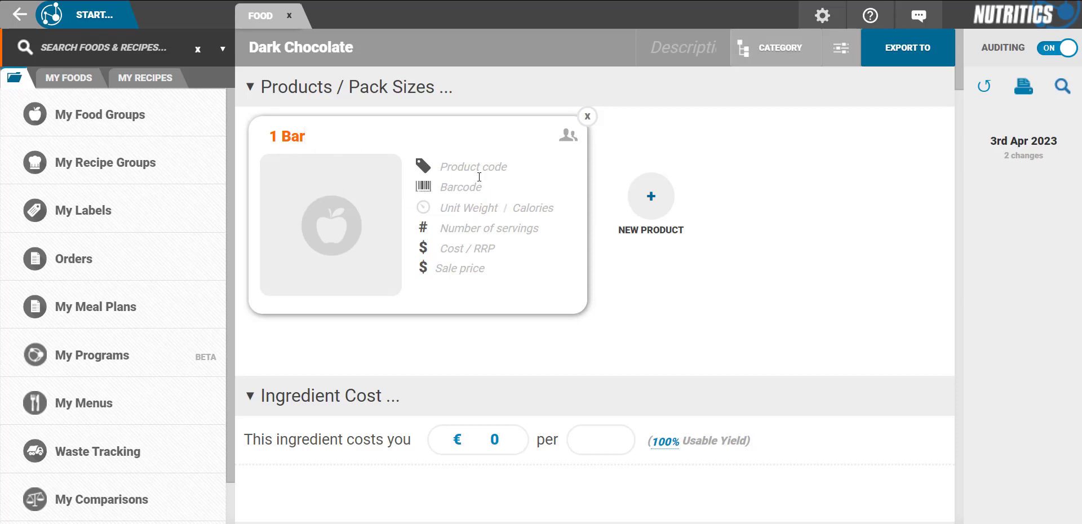
{"action": "left_click", "coordinate": [479, 208]}
{"action": "type", "text": "100g"}
{"action": "left_click", "coordinate": [543, 296]}
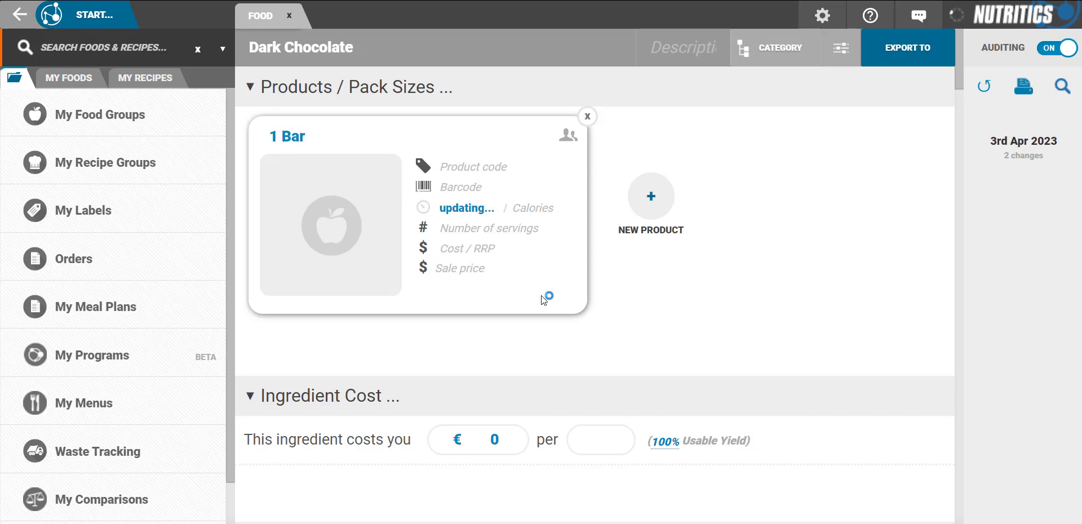
Step: Open the 1 Bar cost breakdown and add a packaging item named Foil costing €0.8
{"action": "left_click", "coordinate": [477, 251]}
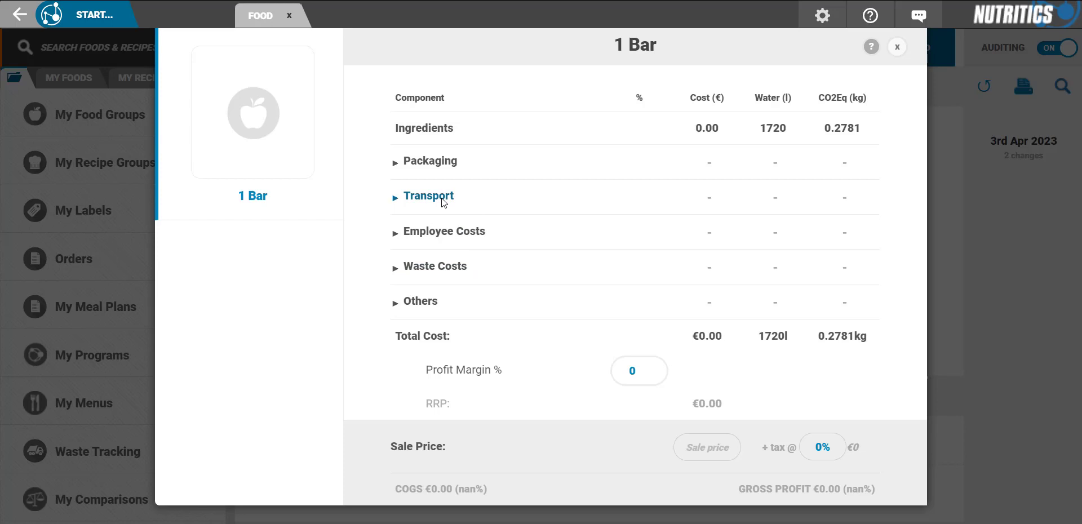
{"action": "left_click", "coordinate": [443, 198]}
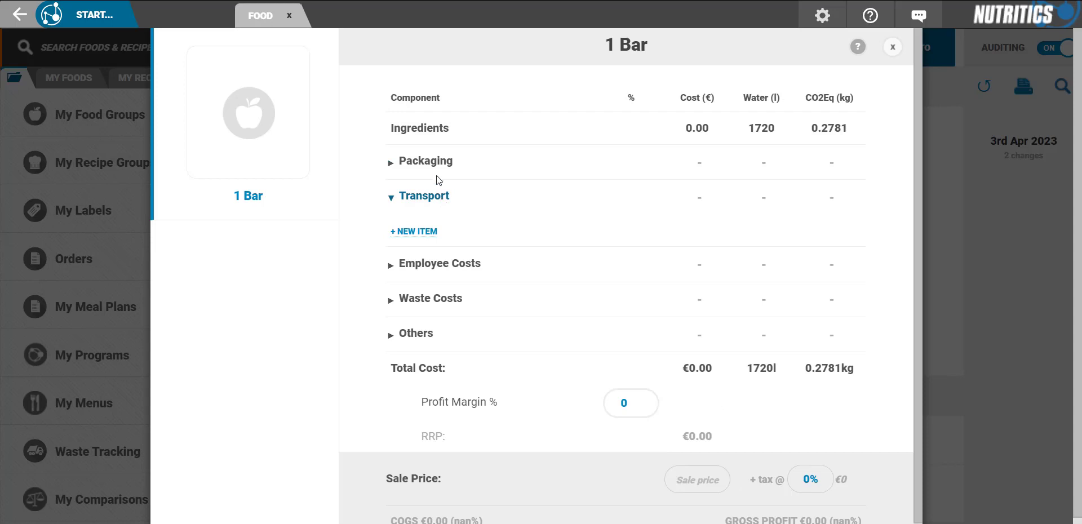
{"action": "left_click", "coordinate": [434, 165]}
{"action": "left_click", "coordinate": [421, 201]}
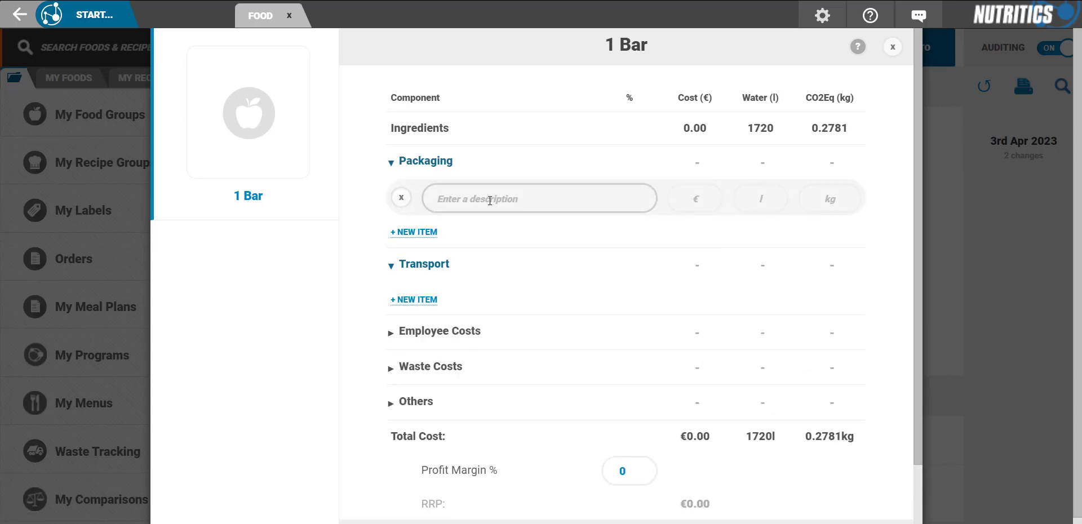
{"action": "type", "text": "Foil"}
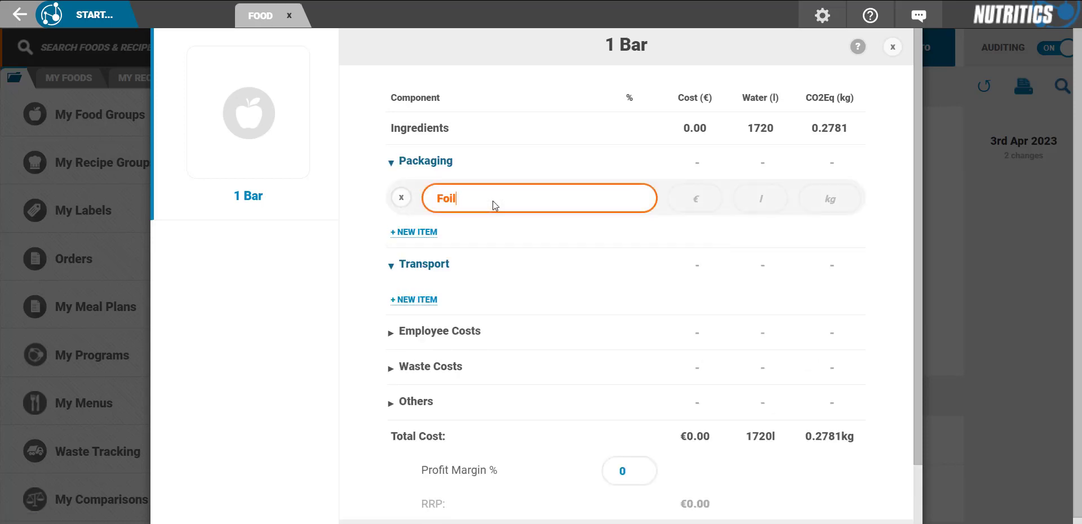
{"action": "left_click", "coordinate": [698, 200]}
{"action": "type", "text": "0.8"}
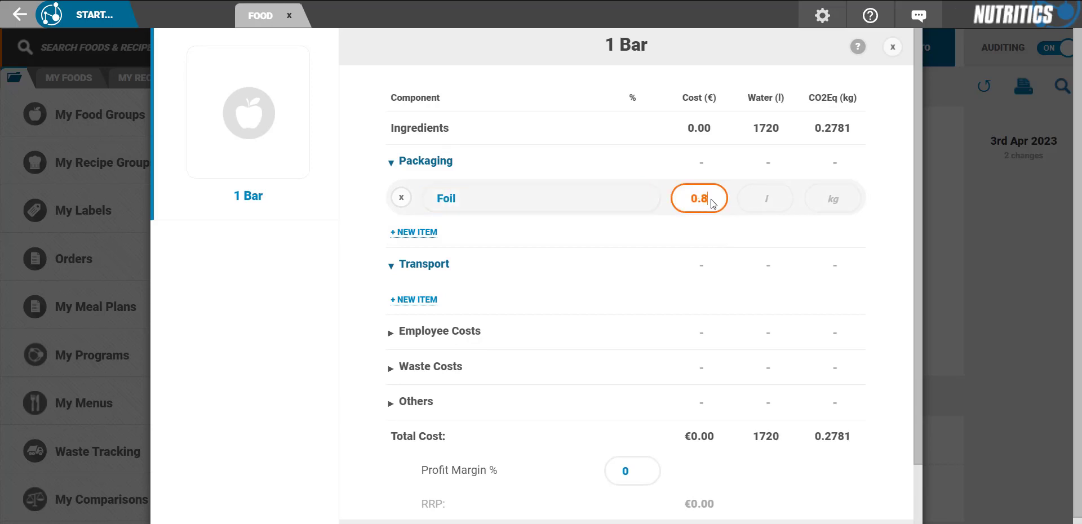
Step: Link the Foil packaging to Aluminium cans and foil, recycled, with an estimated weight of 1 g and End of Life at Unknown (default)
{"action": "left_click", "coordinate": [740, 209]}
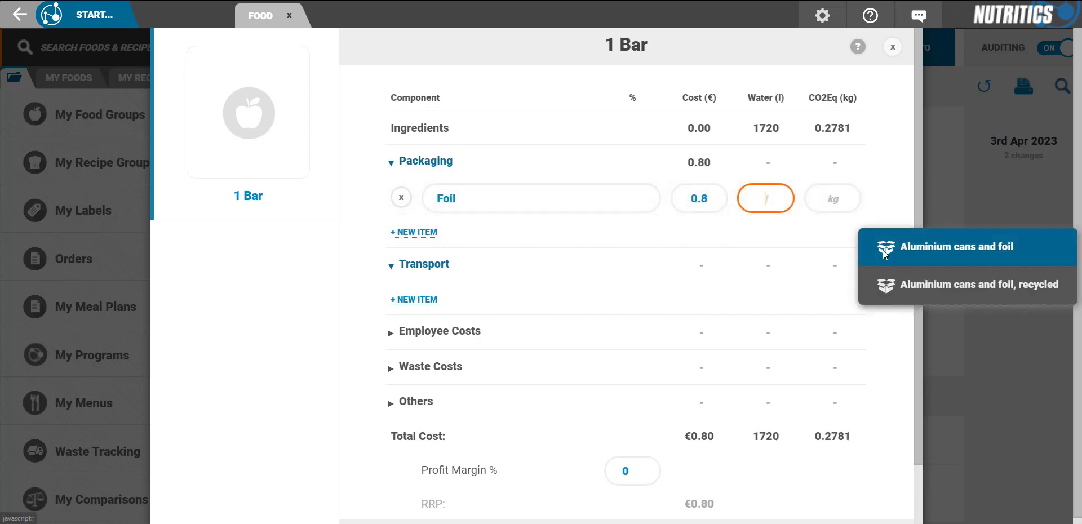
{"action": "left_click", "coordinate": [898, 282]}
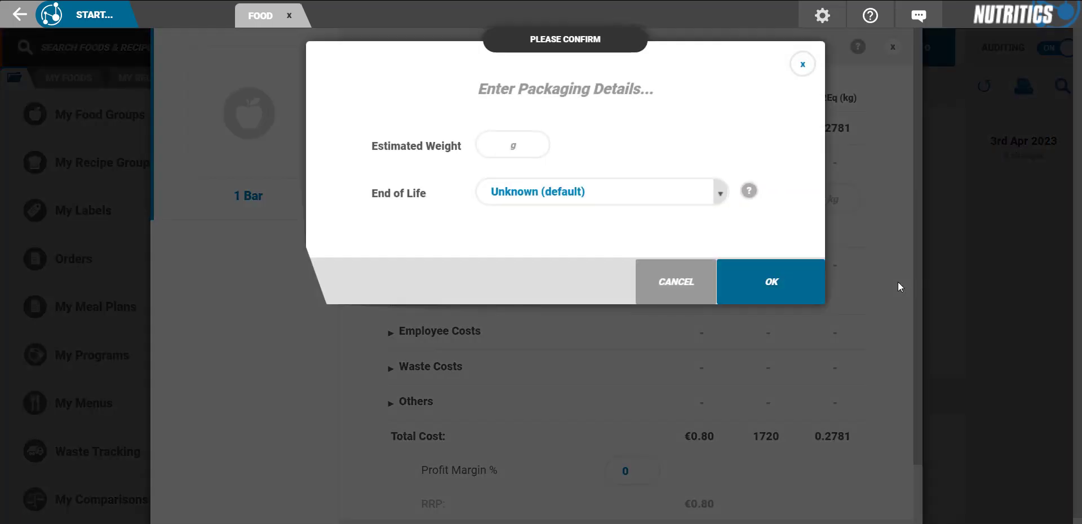
{"action": "left_click", "coordinate": [507, 148]}
{"action": "left_click", "coordinate": [537, 192]}
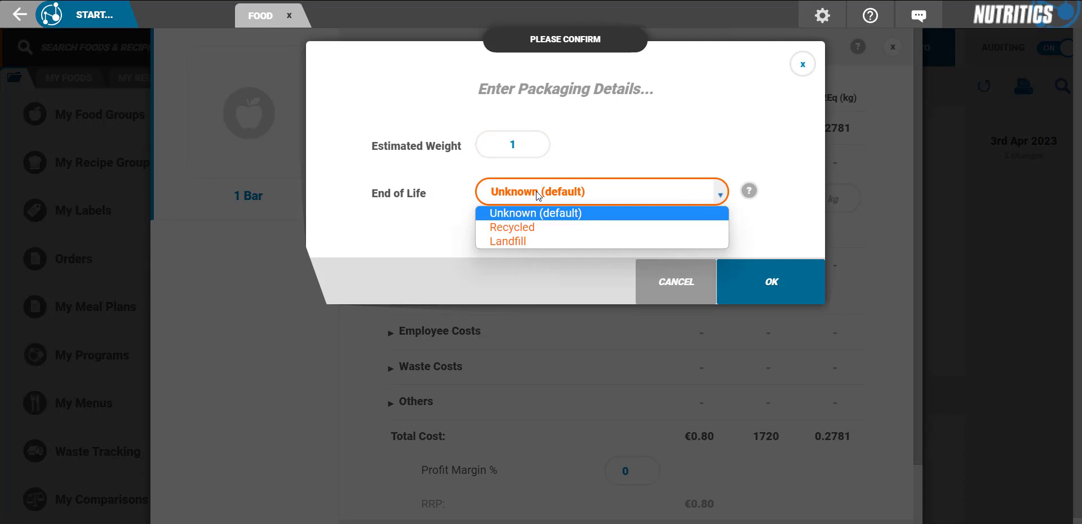
{"action": "left_click", "coordinate": [750, 193]}
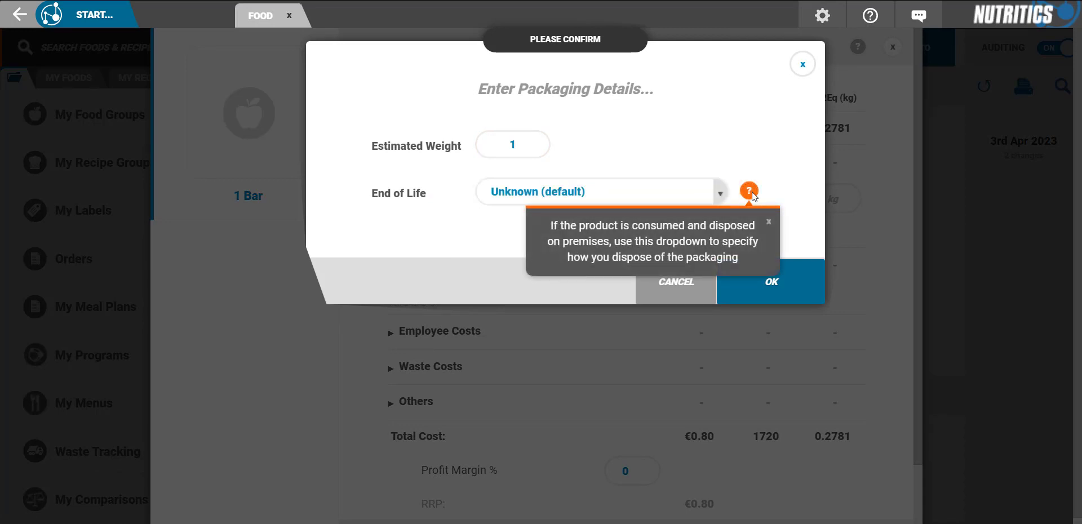
{"action": "left_click", "coordinate": [750, 193]}
{"action": "left_click", "coordinate": [771, 280]}
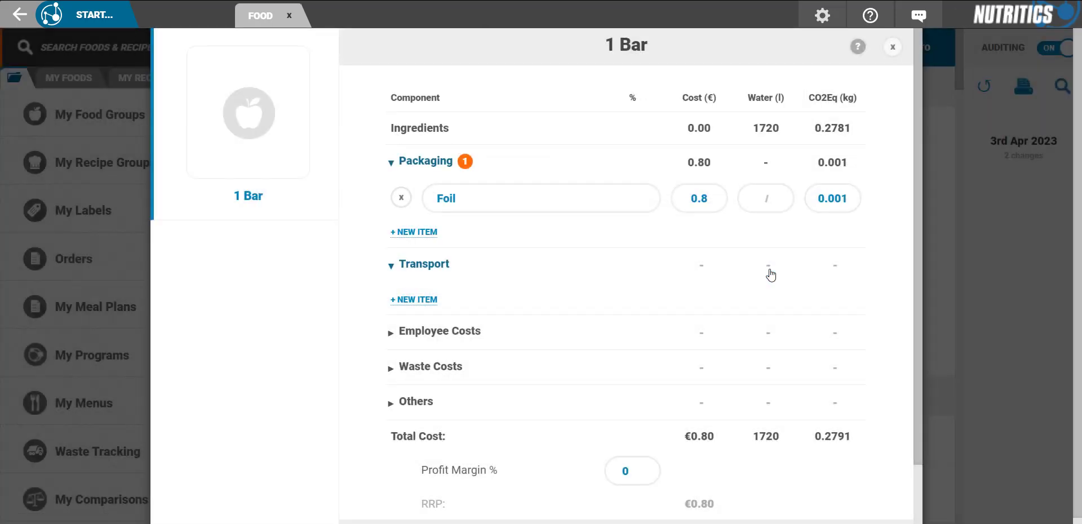
Step: Add a transport item named Truck to 1 Bar and match it to Heavy Goods Vehicle (HGV), Ambient
{"action": "left_click", "coordinate": [412, 302]}
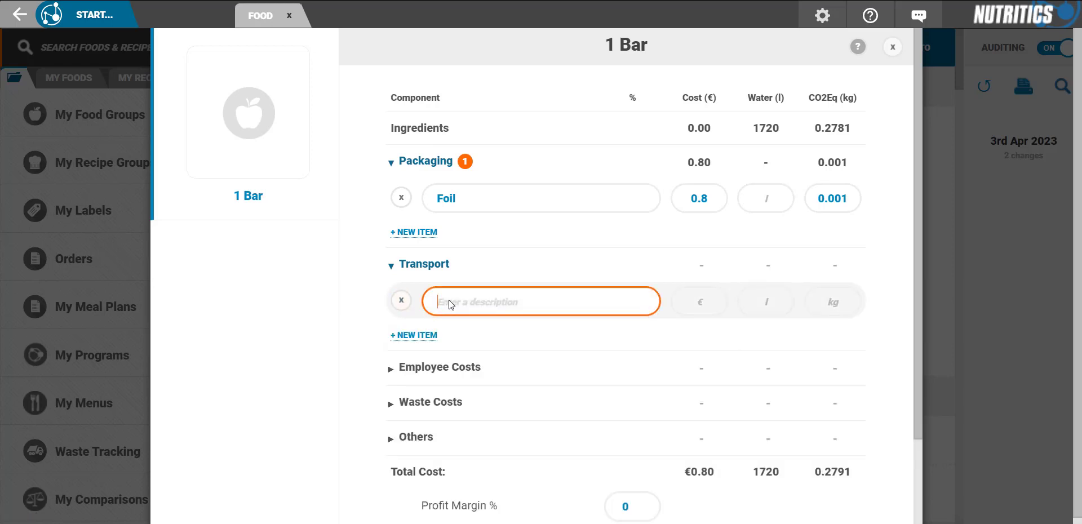
{"action": "type", "text": "Truck"}
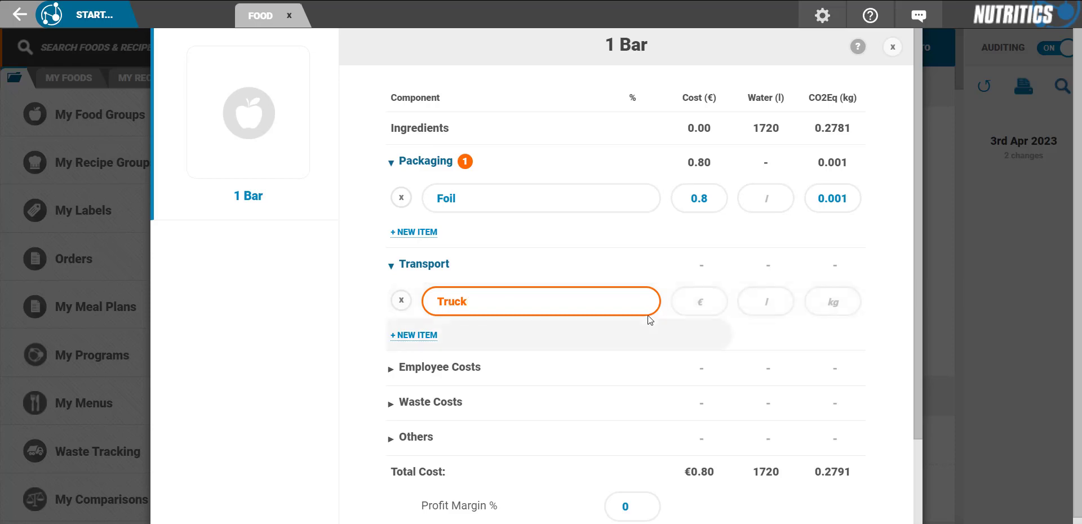
{"action": "left_click", "coordinate": [689, 300]}
{"action": "left_click", "coordinate": [754, 300]}
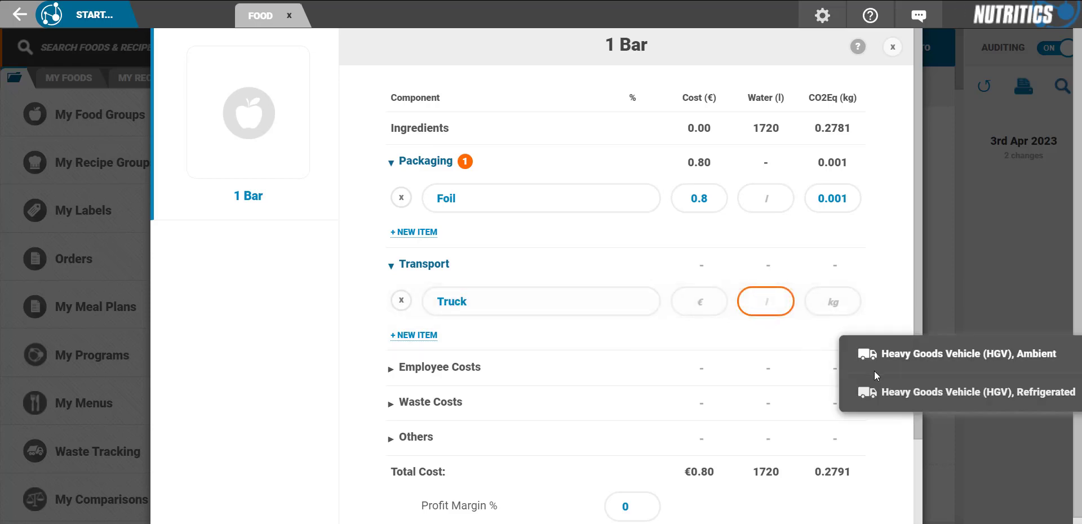
{"action": "left_click", "coordinate": [915, 357]}
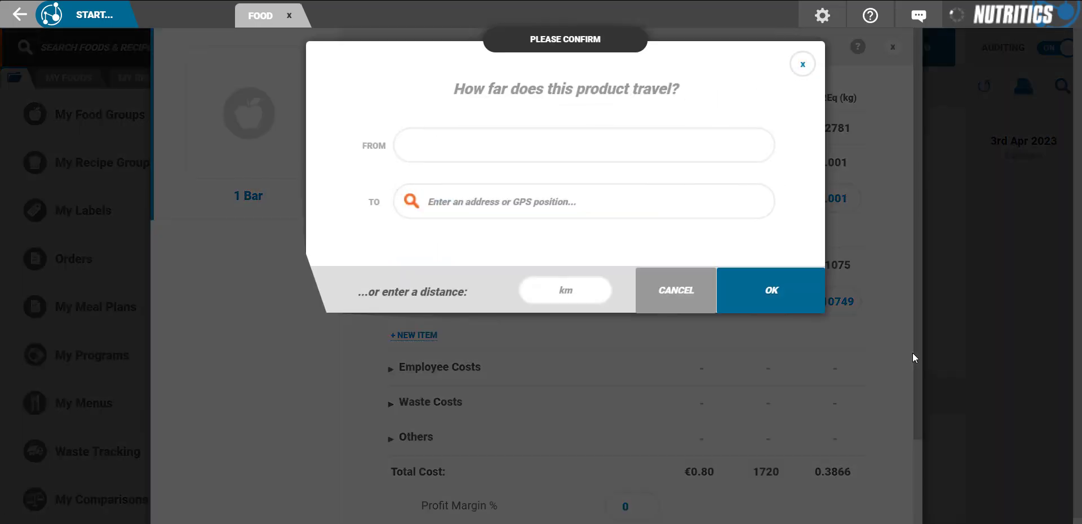
Step: Set the truck's journey from Nutritics, Swords to Bantry, Cork and have the distance calculated from these locations
{"action": "left_click", "coordinate": [624, 136]}
{"action": "type", "text": "Nutritics"}
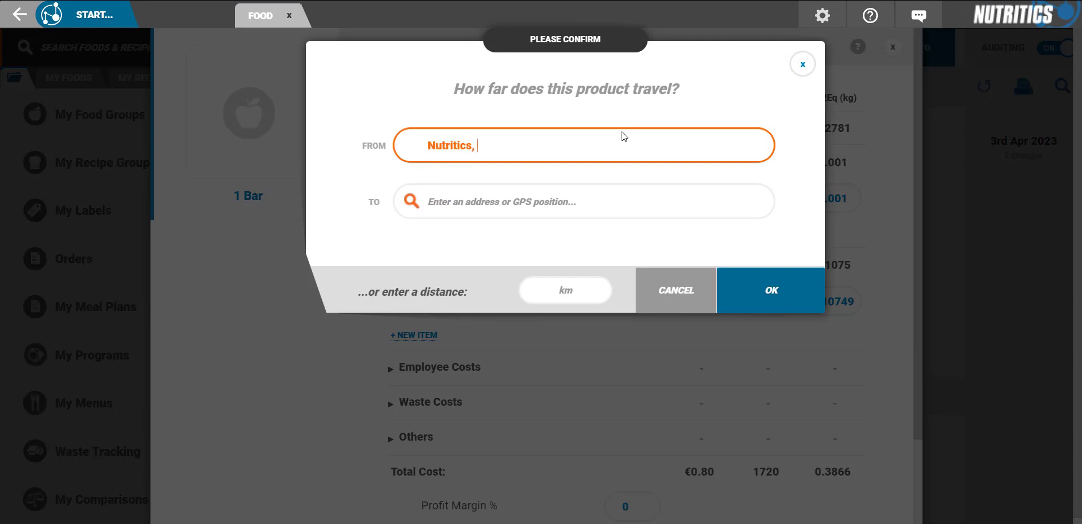
{"action": "type", "text": ", Swords"}
{"action": "left_click", "coordinate": [634, 206]}
{"action": "type", "text": "Bantry"}
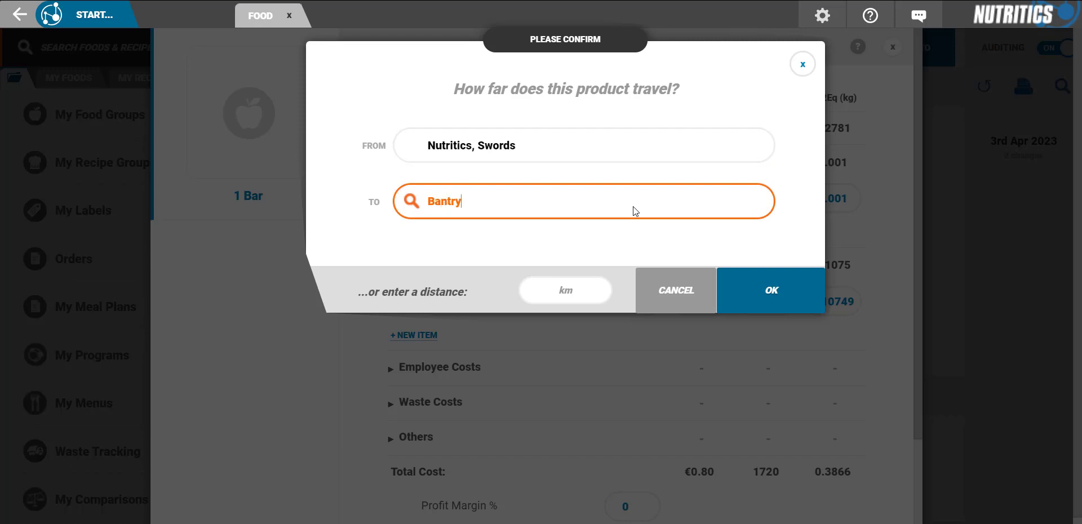
{"action": "type", "text": ", Cork"}
{"action": "left_click", "coordinate": [577, 289]}
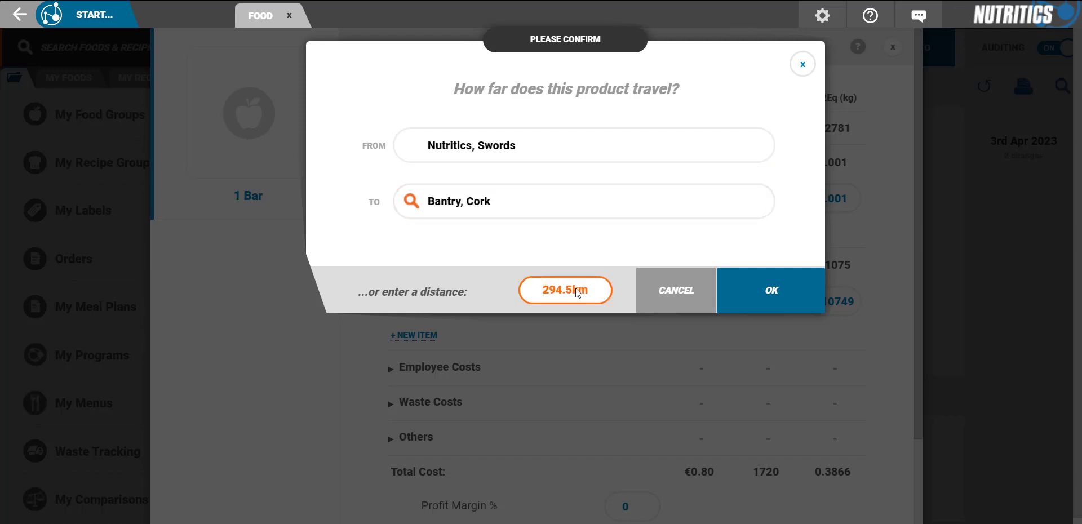
{"action": "left_click", "coordinate": [732, 302]}
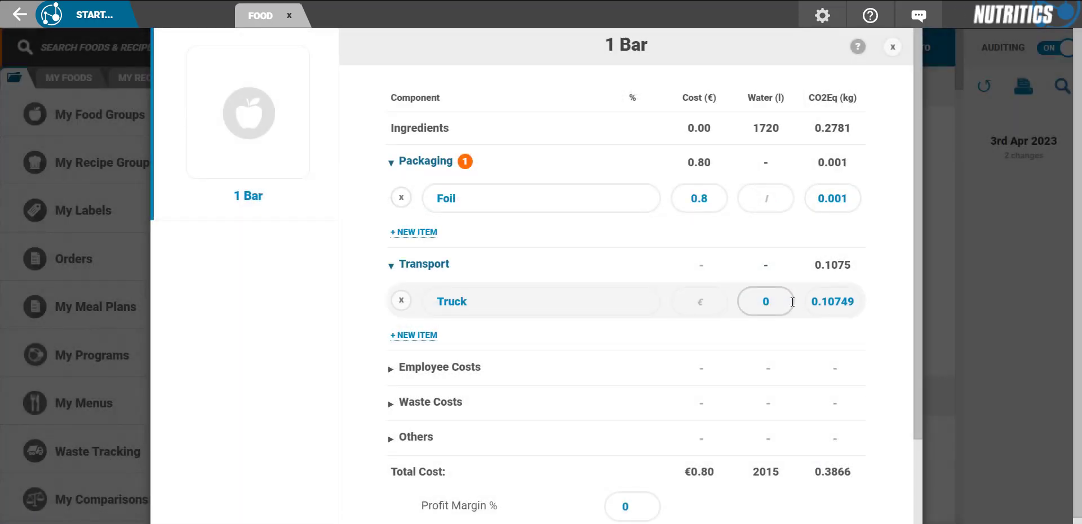
Step: Close the 1 Bar cost breakdown and review the food's impact in the Sustainability & Foodprint section
{"action": "scroll", "coordinate": [795, 302], "scroll_direction": "down", "scroll_amount": 2}
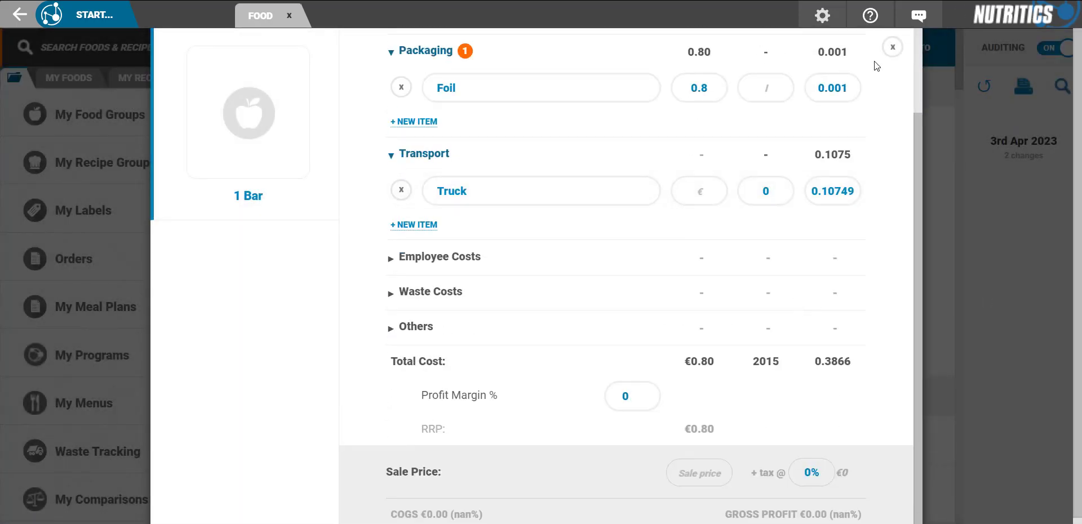
{"action": "left_click", "coordinate": [892, 46]}
{"action": "scroll", "coordinate": [679, 384], "scroll_direction": "down", "scroll_amount": 2}
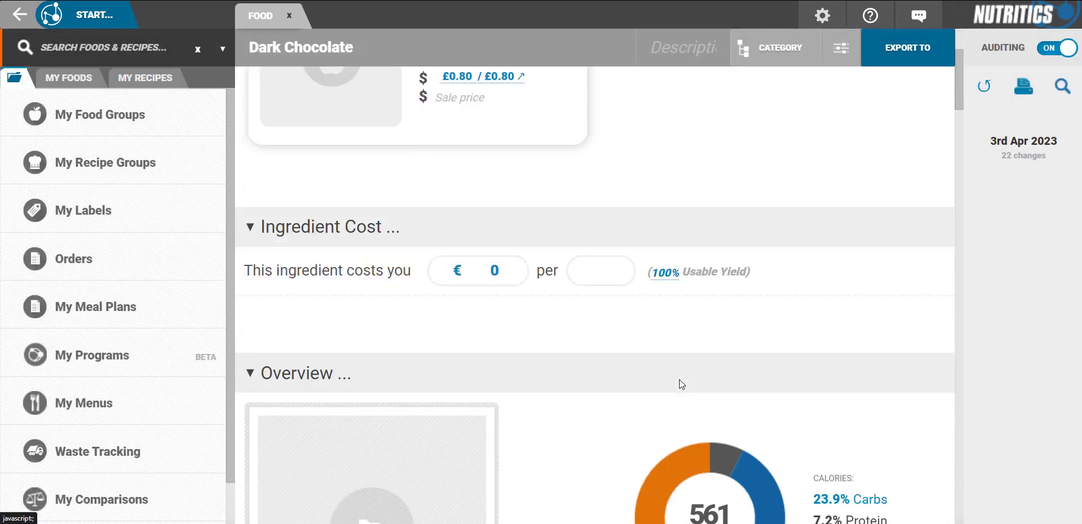
{"action": "scroll", "coordinate": [681, 384], "scroll_direction": "down", "scroll_amount": 15}
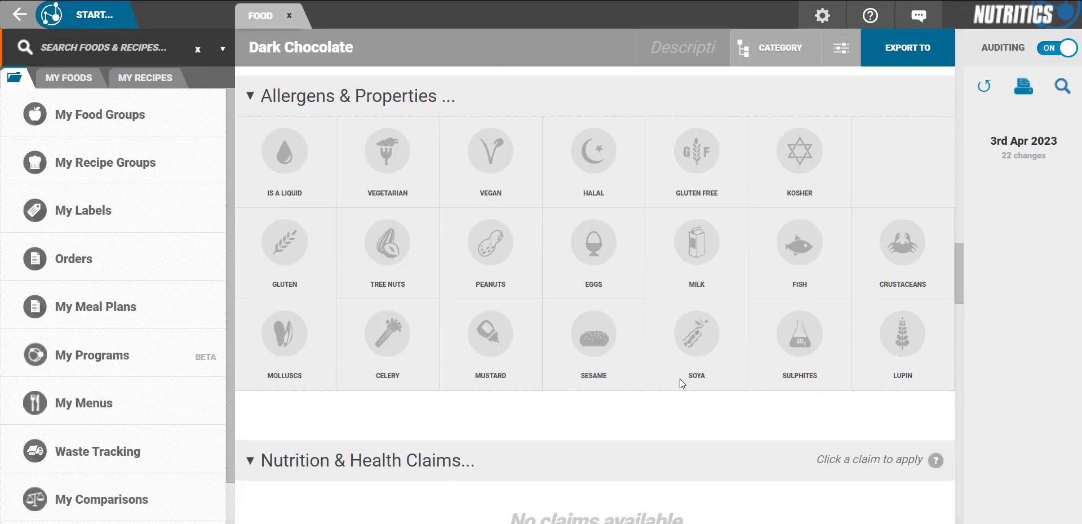
{"action": "scroll", "coordinate": [680, 379], "scroll_direction": "down", "scroll_amount": 12}
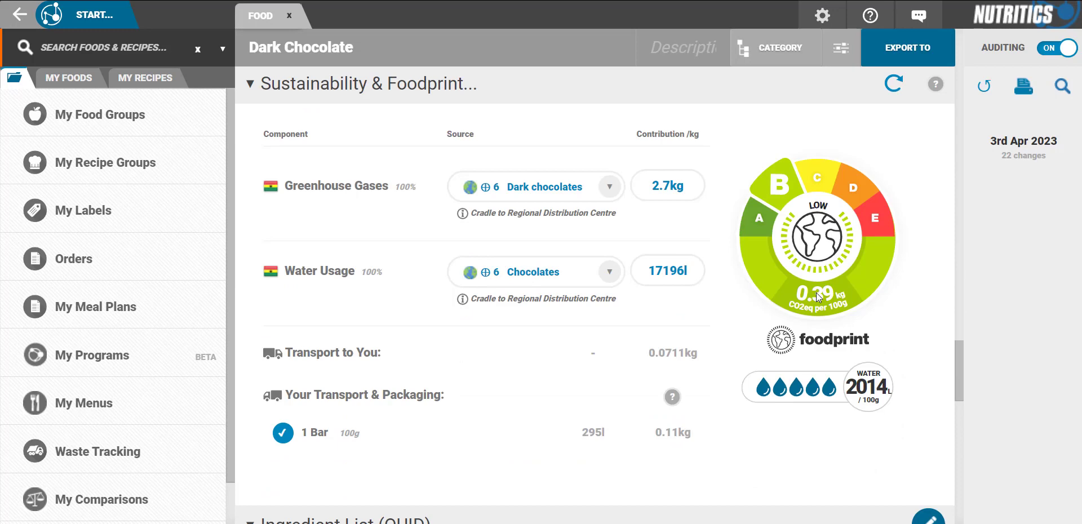
Step: Add a second product to the food's pack sizes, named Large Sharing Bar, with a unit weight of 200g
{"action": "scroll", "coordinate": [448, 428], "scroll_direction": "up", "scroll_amount": 10}
{"action": "scroll", "coordinate": [451, 415], "scroll_direction": "up", "scroll_amount": 10}
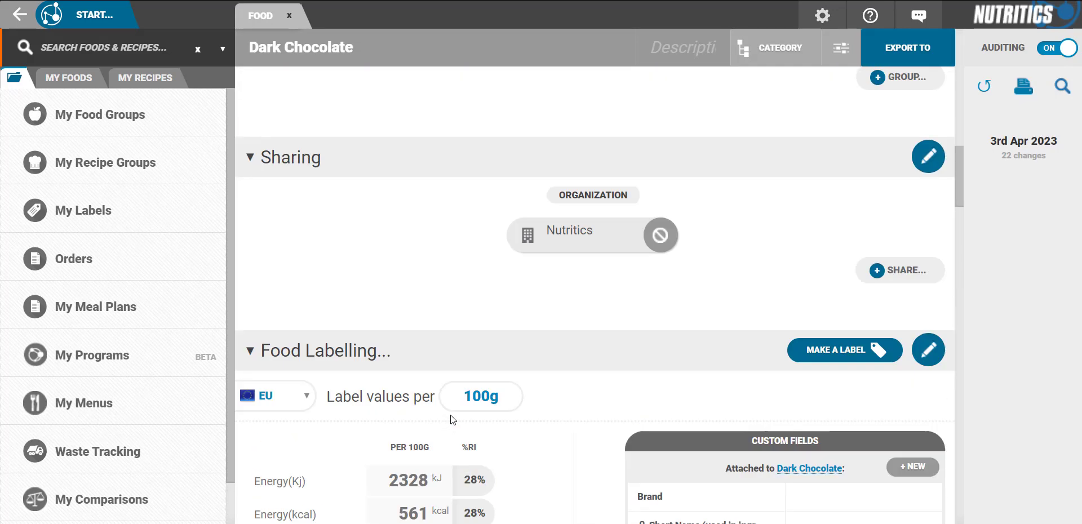
{"action": "left_click", "coordinate": [641, 200]}
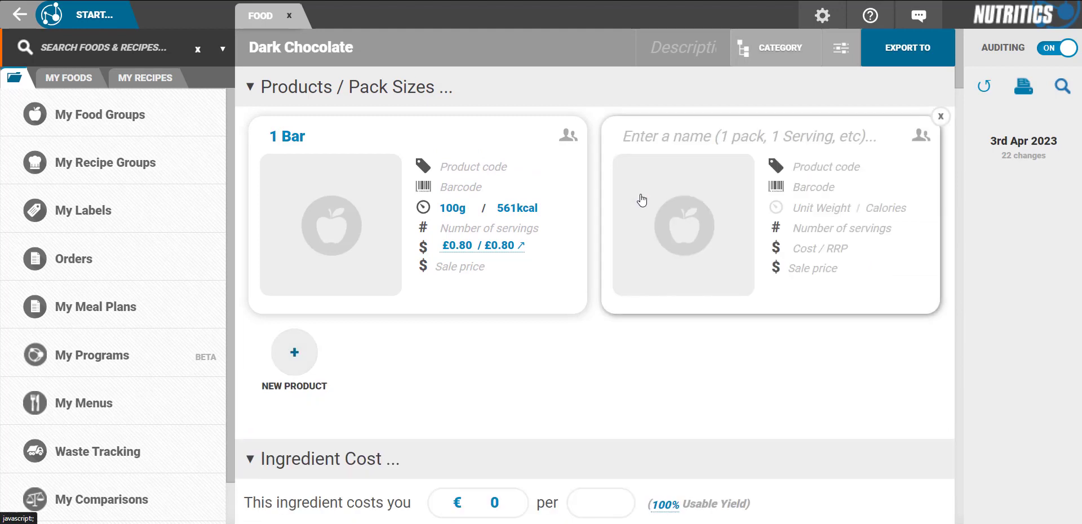
{"action": "left_click", "coordinate": [715, 144]}
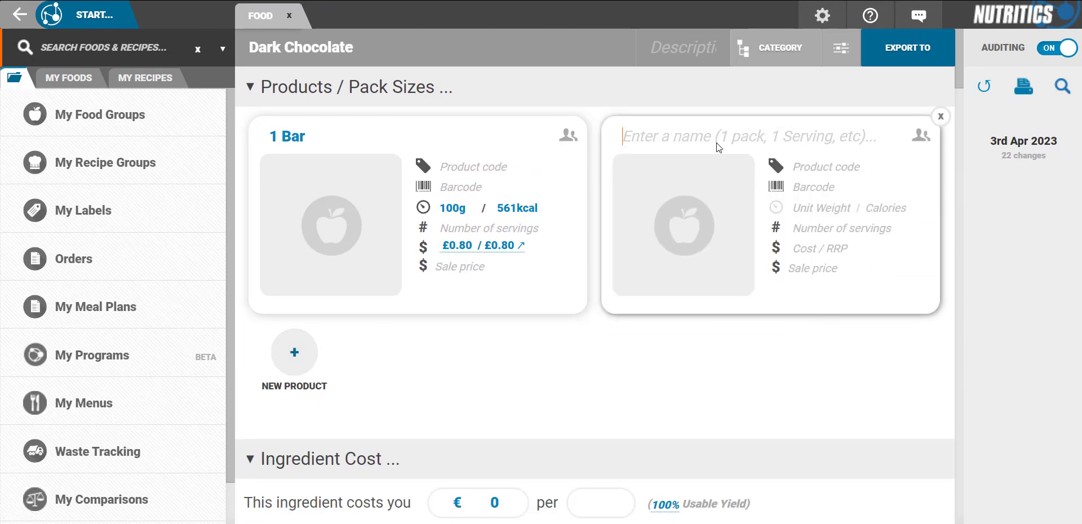
{"action": "type", "text": "Large Sharing Bar"}
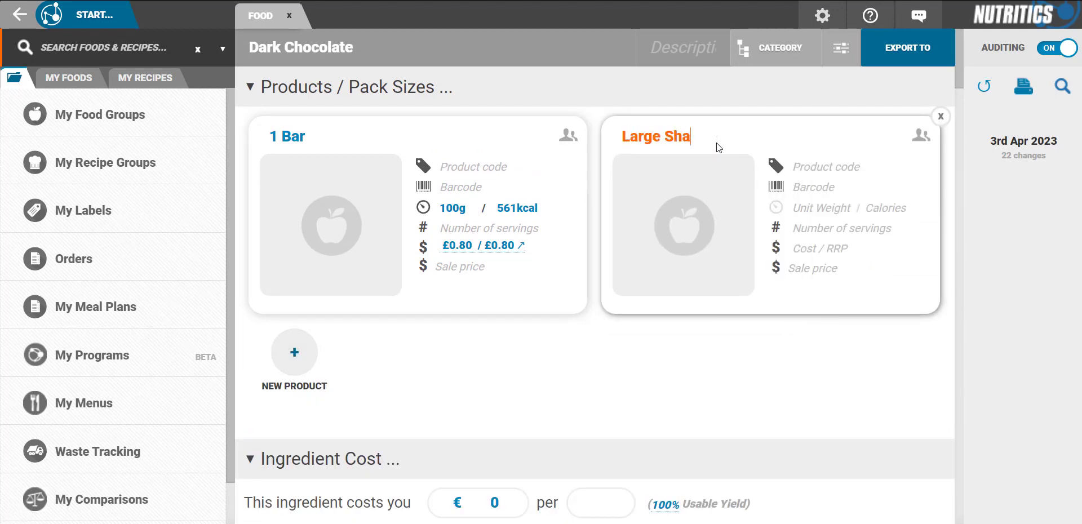
{"action": "left_click", "coordinate": [809, 206]}
{"action": "type", "text": "200g"}
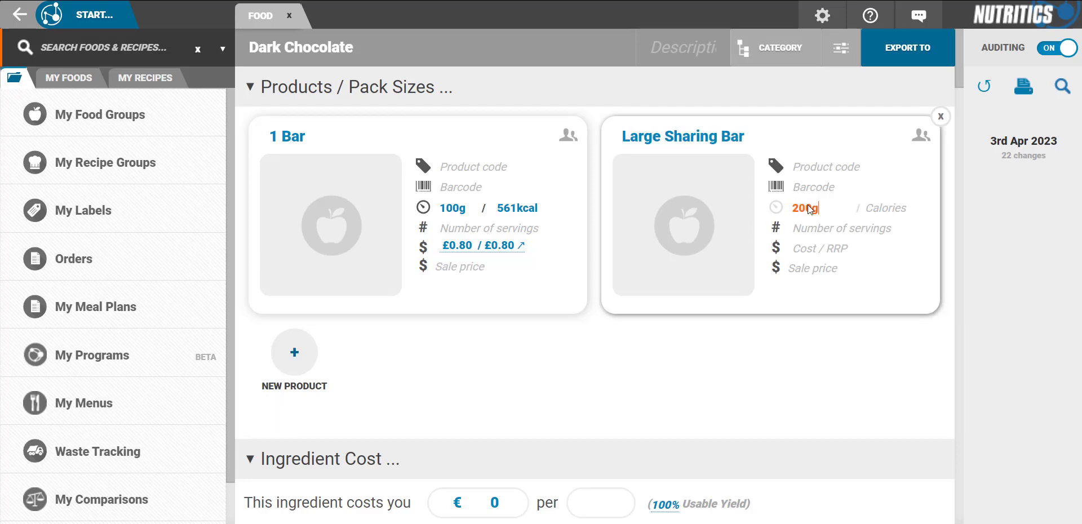
{"action": "left_click", "coordinate": [848, 290]}
Step: Open the Large Sharing Bar cost breakdown and add a packaging item named Foil
{"action": "left_click", "coordinate": [826, 247]}
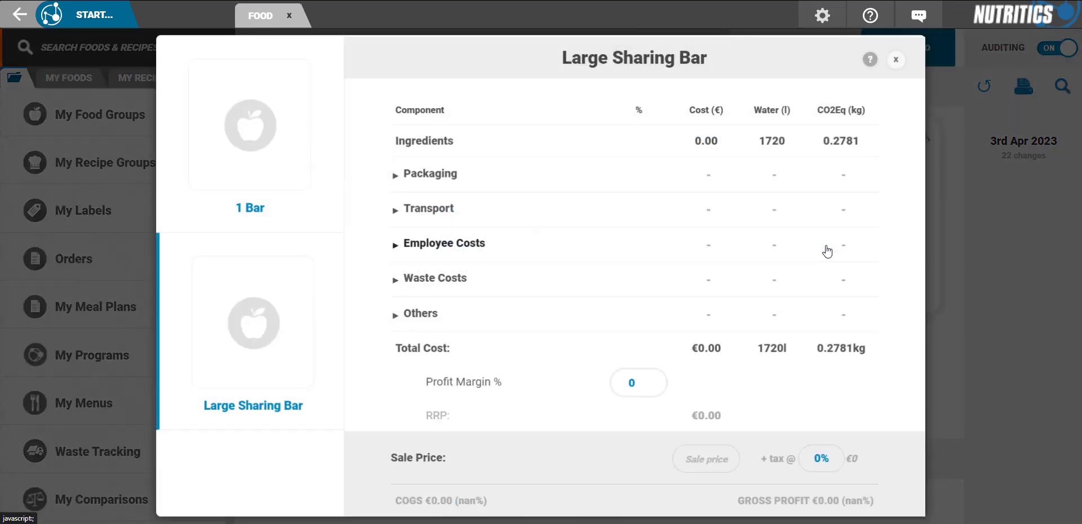
{"action": "left_click", "coordinate": [457, 184]}
{"action": "left_click", "coordinate": [451, 213]}
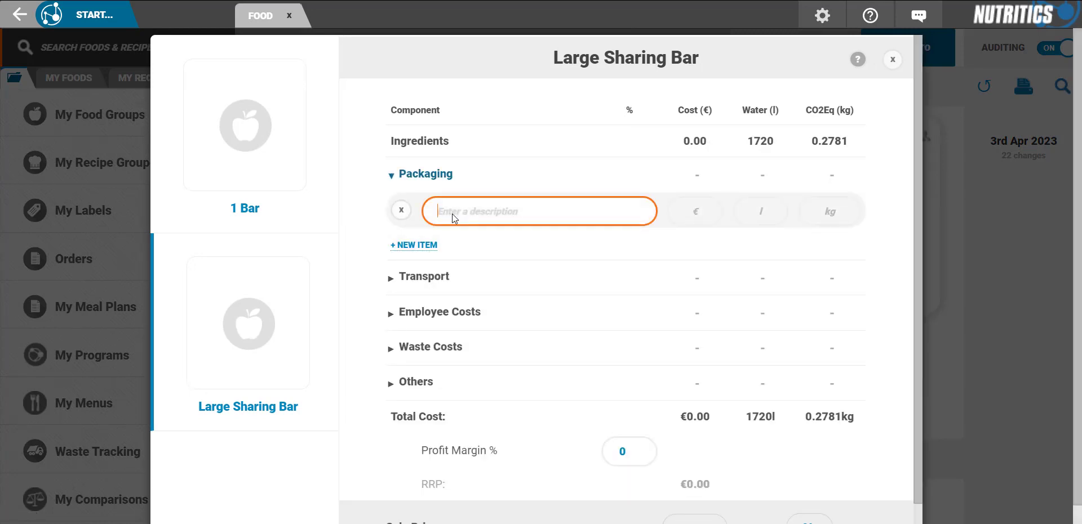
{"action": "type", "text": "Foil"}
Step: Link the sharing bar's Foil item to Aluminium cans and foil, recycled, with an estimated weight of 2 g
{"action": "left_click", "coordinate": [751, 213]}
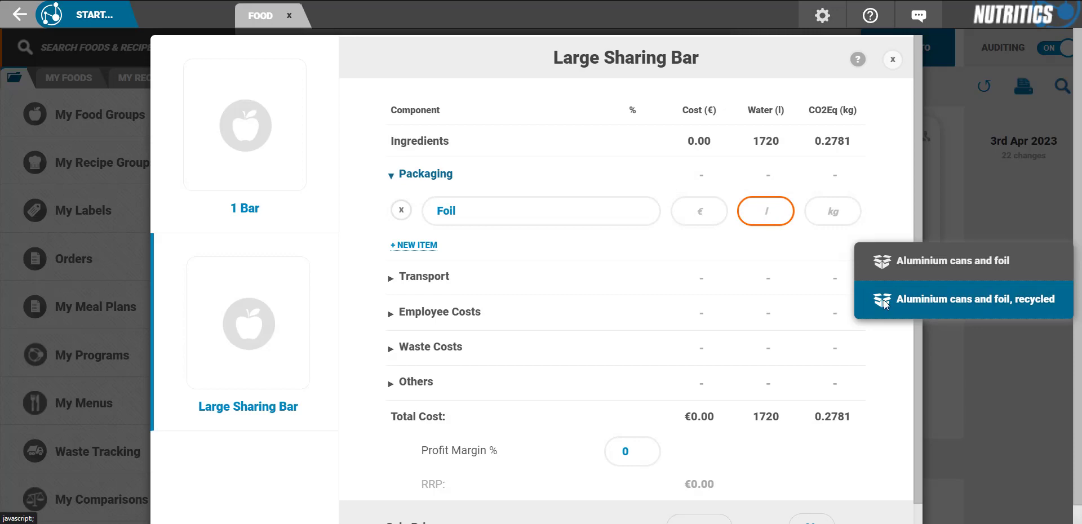
{"action": "left_click", "coordinate": [885, 305]}
{"action": "left_click", "coordinate": [530, 148]}
{"action": "type", "text": "2"}
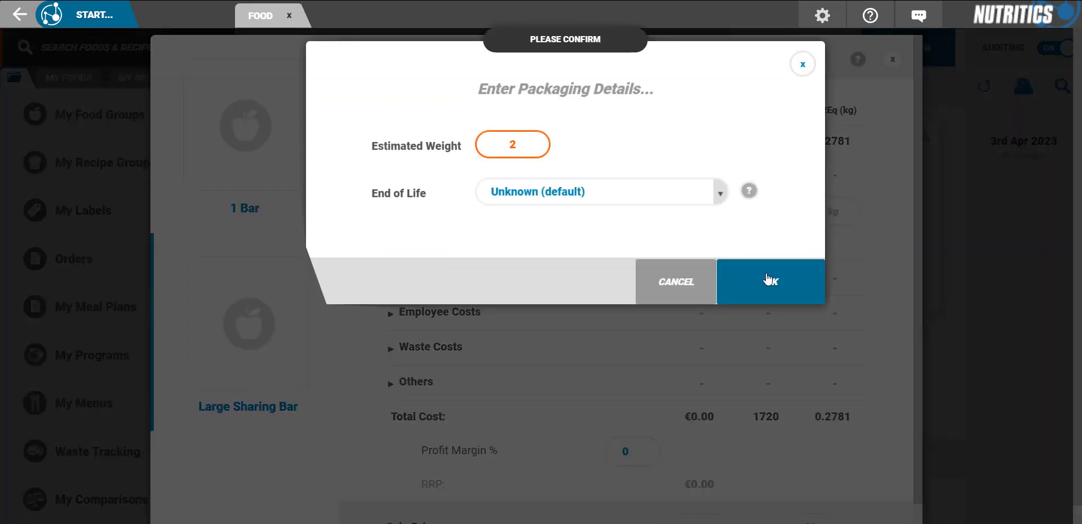
{"action": "left_click", "coordinate": [768, 281]}
Step: Add a transport item named Truck to the Large Sharing Bar as Heavy Goods Vehicle (HGV), Ambient
{"action": "left_click", "coordinate": [437, 277]}
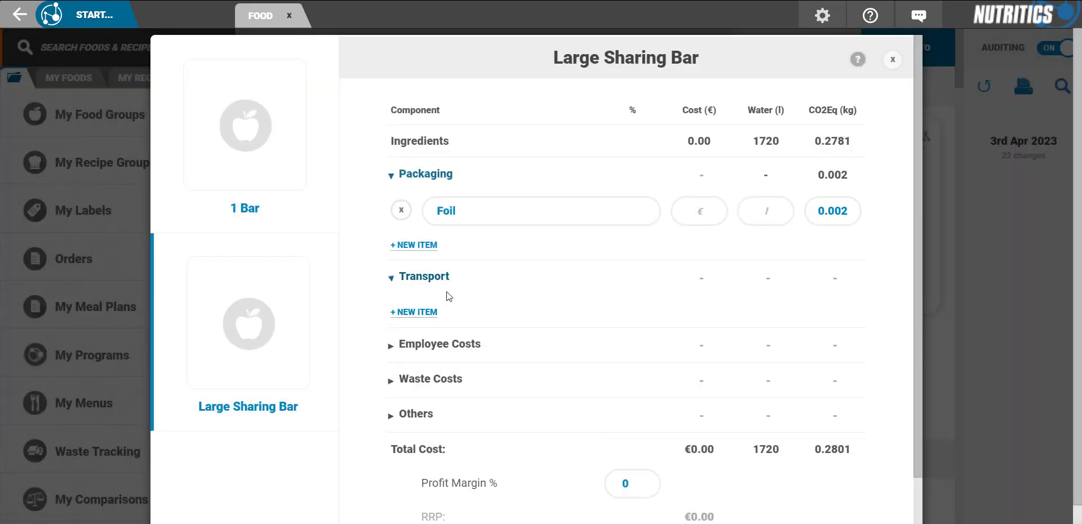
{"action": "left_click", "coordinate": [417, 312]}
{"action": "type", "text": "Truck"}
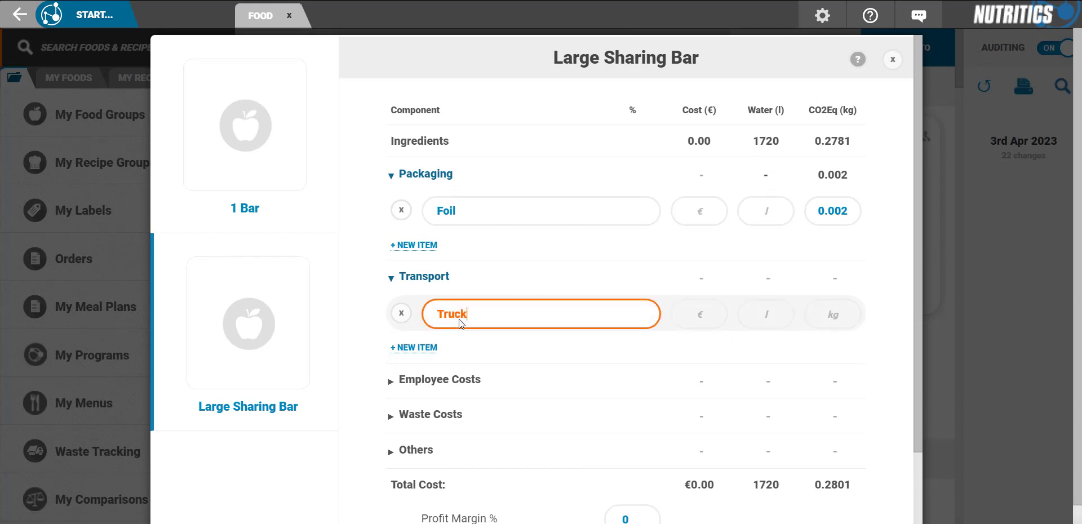
{"action": "left_click", "coordinate": [776, 314]}
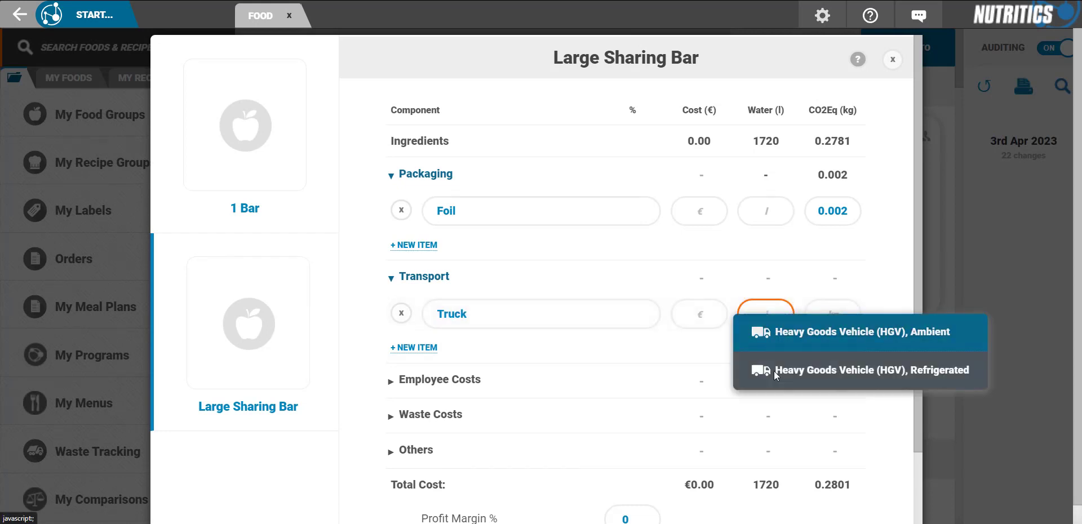
{"action": "left_click", "coordinate": [777, 331]}
Step: Set the sharing bar's transport destination to Bantry, Cork, confirm the calculated distance, and close the cost breakdown
{"action": "left_click", "coordinate": [541, 208]}
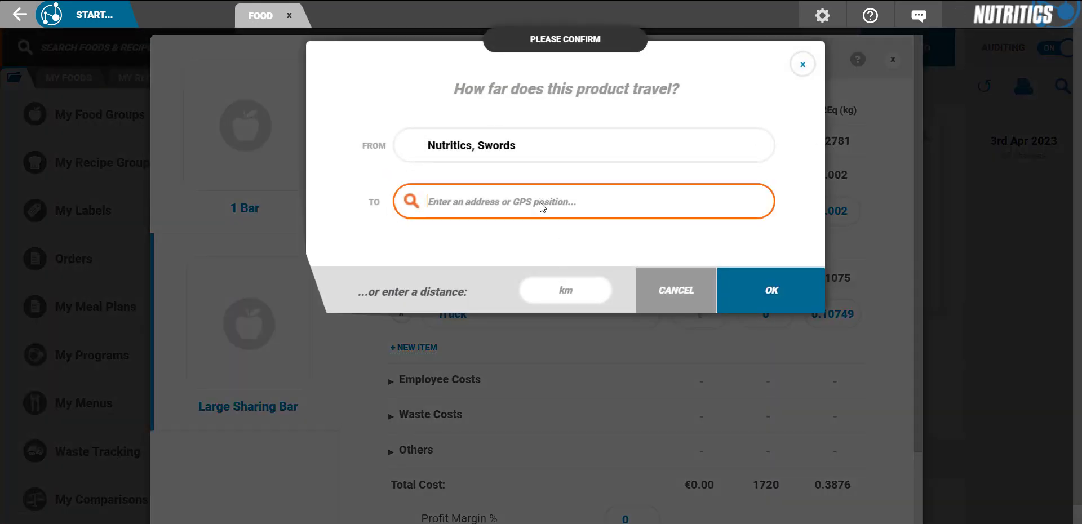
{"action": "type", "text": "Bantry, Cork"}
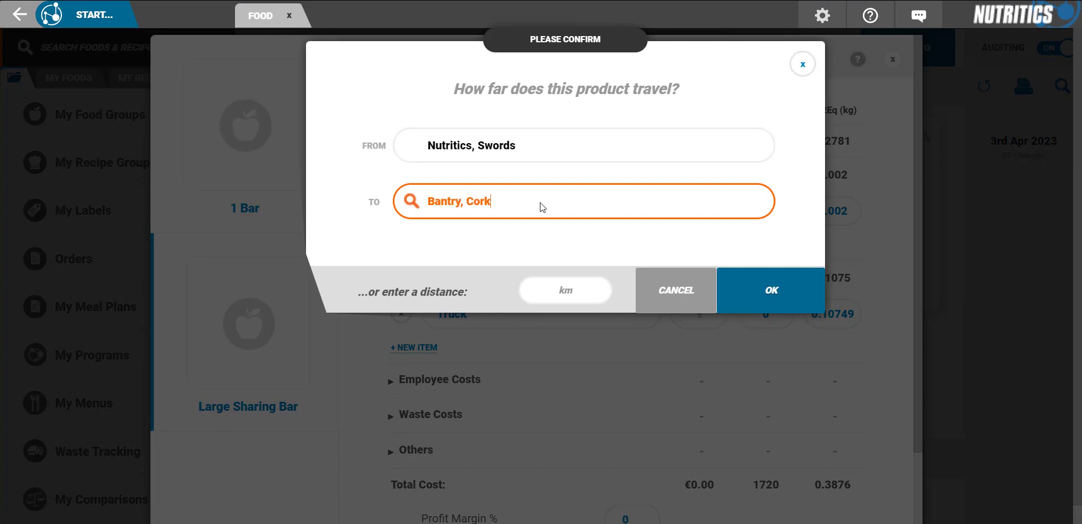
{"action": "left_click", "coordinate": [547, 293]}
{"action": "left_click", "coordinate": [799, 299]}
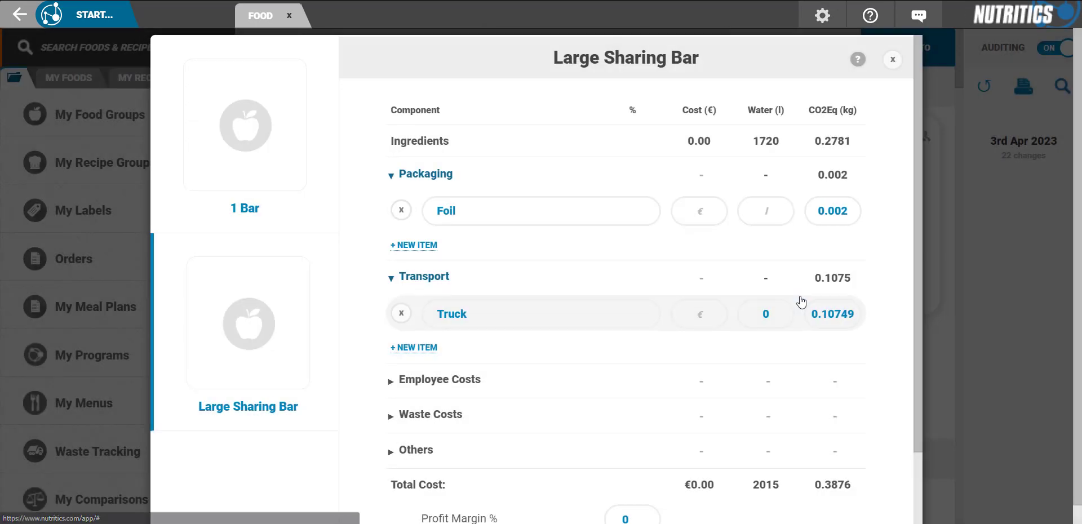
{"action": "left_click", "coordinate": [892, 59]}
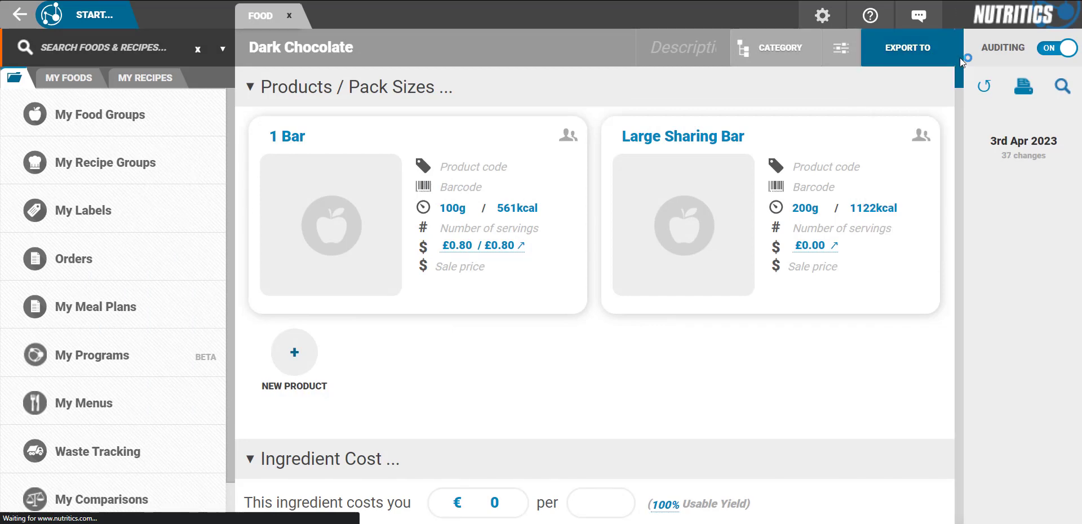
Step: Select Large Sharing Bar under Your Transport & Packaging as the product used for the foodprint
{"action": "scroll", "coordinate": [951, 215], "scroll_direction": "down", "scroll_amount": 5}
{"action": "left_click_drag", "start_coordinate": [951, 215], "coordinate": [967, 380]}
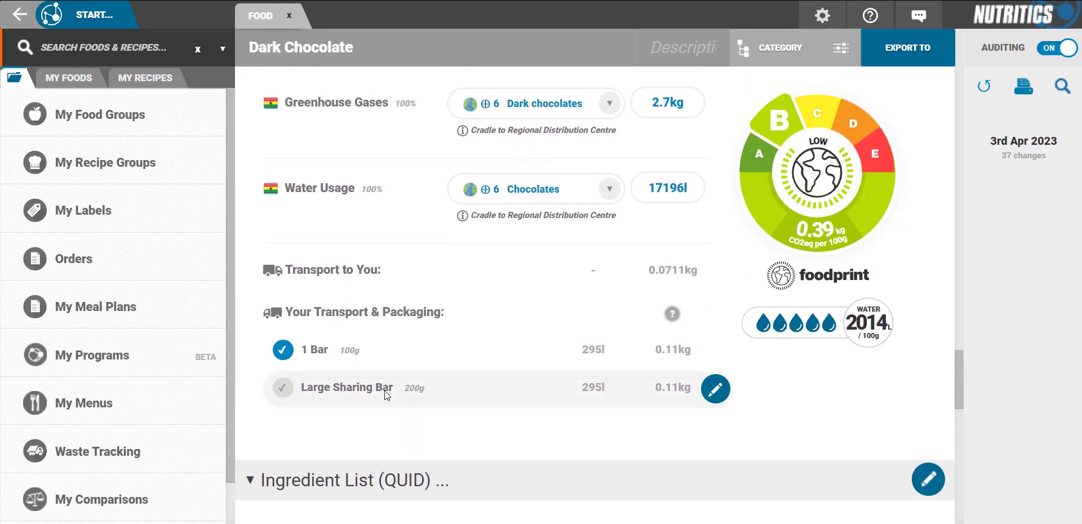
{"action": "left_click", "coordinate": [284, 388]}
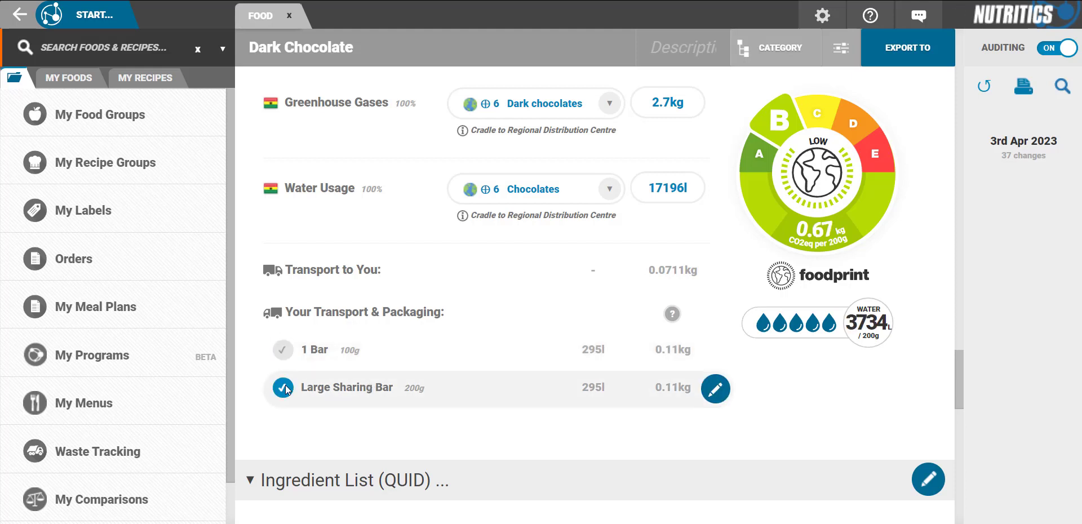
Step: Compare the foodprint of the two product sizes under Your Transport & Packaging, leaving 1 Bar selected
{"action": "left_click", "coordinate": [281, 351]}
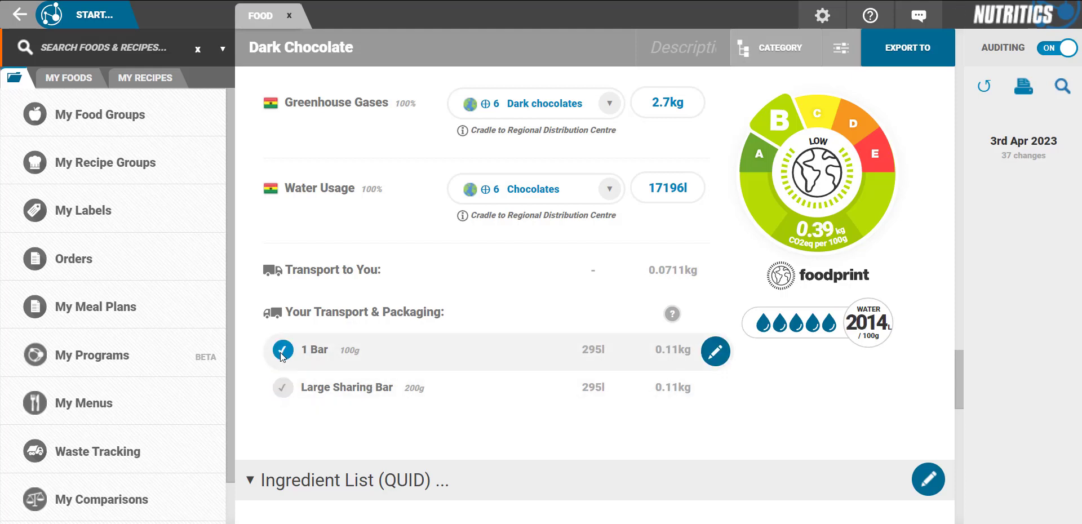
{"action": "left_click", "coordinate": [283, 388]}
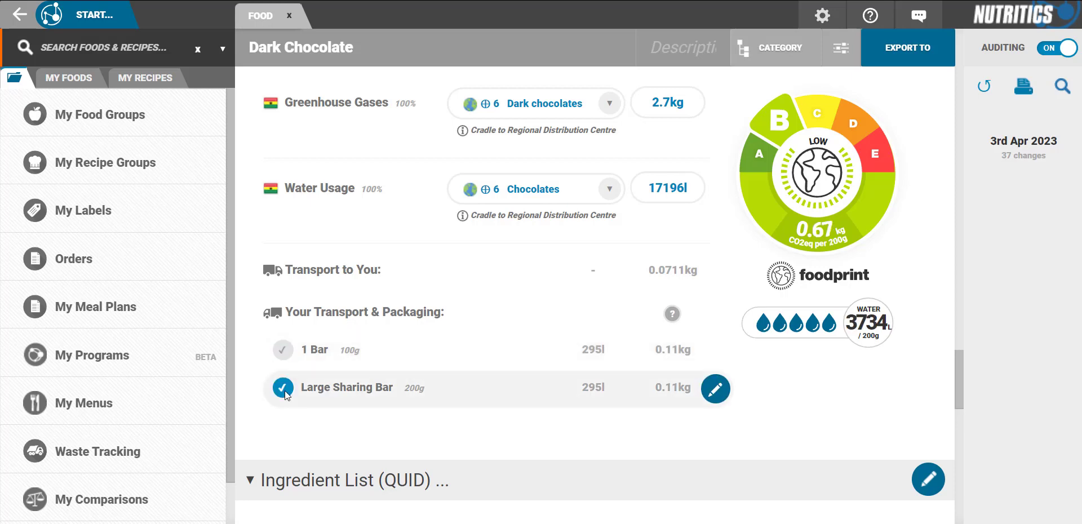
{"action": "left_click", "coordinate": [283, 350]}
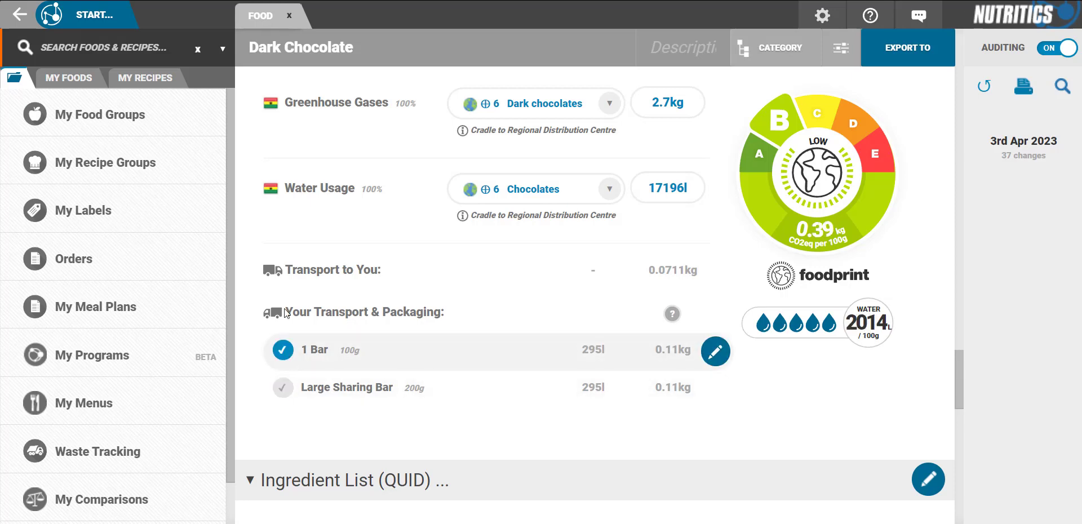
Step: Create a new recipe named Vegan Chocolate Pudding
{"action": "left_click", "coordinate": [107, 25]}
{"action": "left_click", "coordinate": [647, 146]}
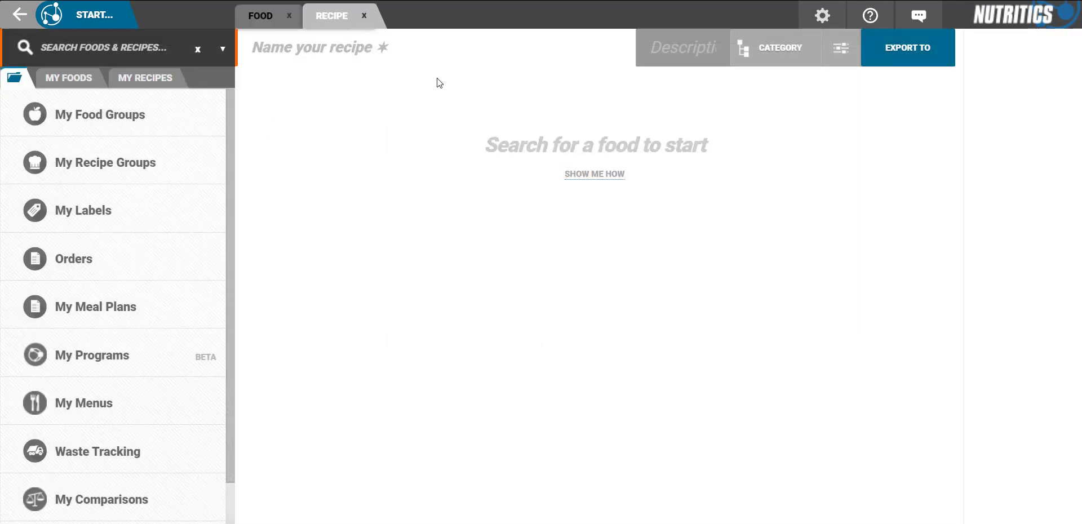
{"action": "left_click", "coordinate": [406, 53]}
{"action": "type", "text": "Veg"}
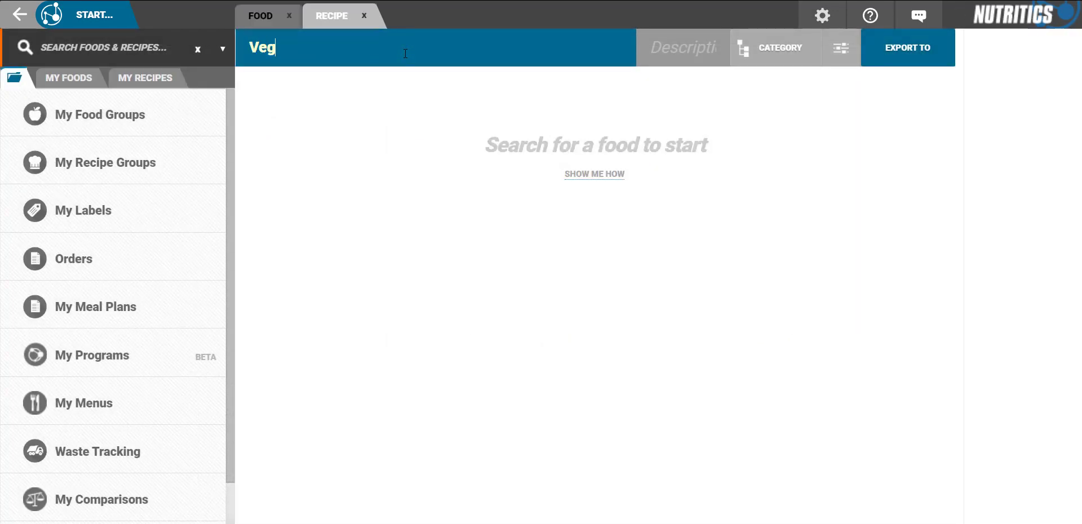
{"action": "type", "text": "an Choco"}
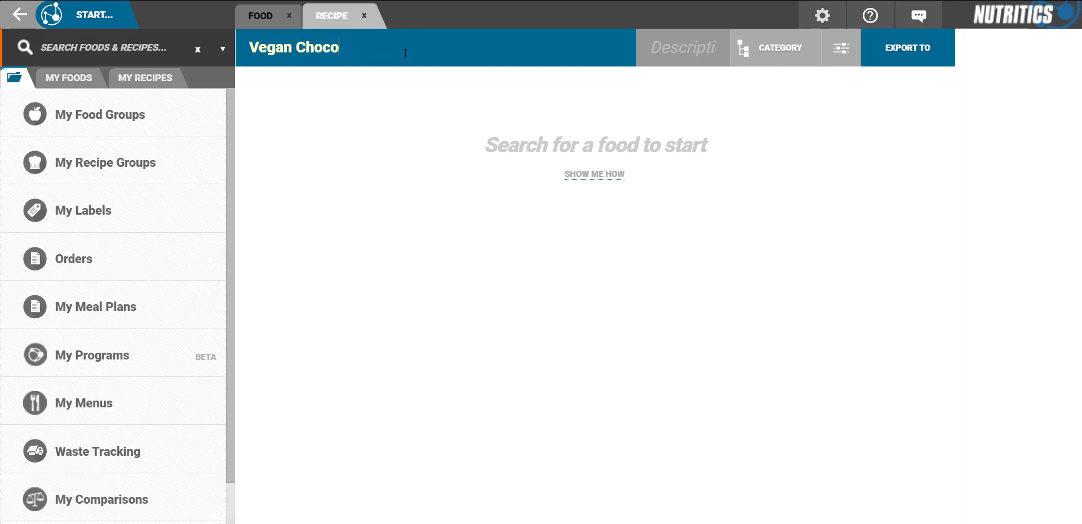
{"action": "type", "text": "late Pudding"}
{"action": "left_click", "coordinate": [392, 139]}
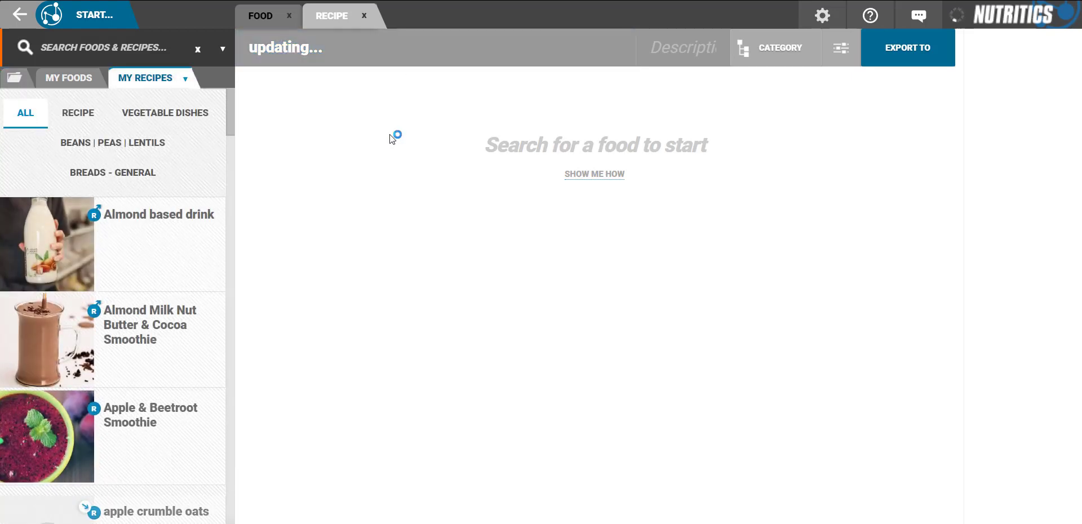
Step: Add the custom dark chocolate food from My Foods & Recipes to the recipe, with a quantity of two chocolate bars
{"action": "left_click", "coordinate": [77, 40]}
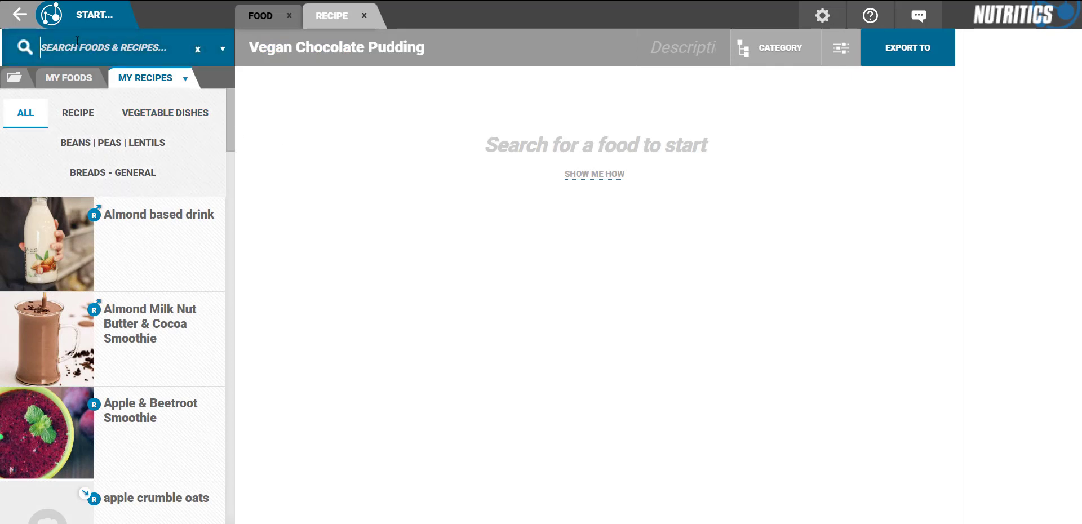
{"action": "type", "text": "dark chocolate"}
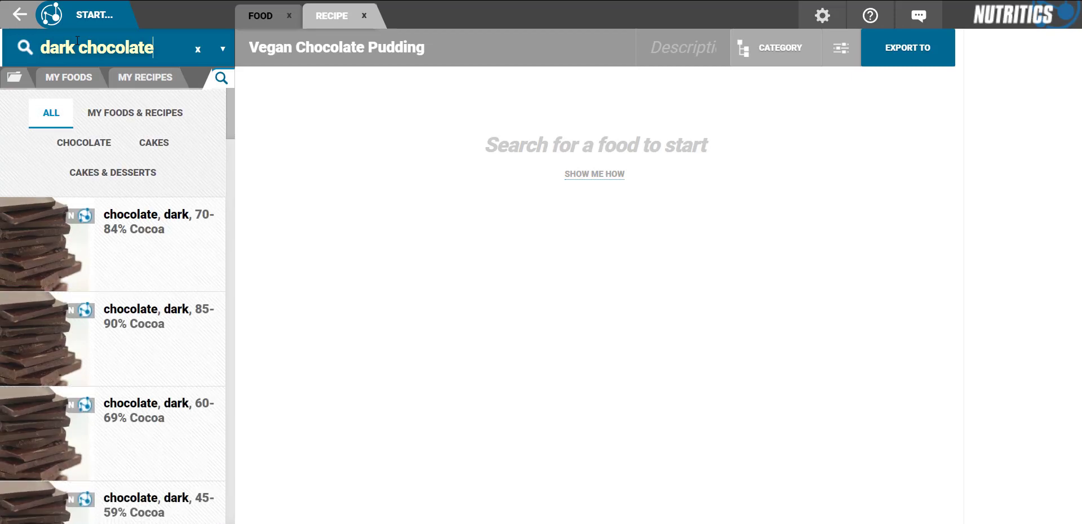
{"action": "left_click", "coordinate": [140, 120]}
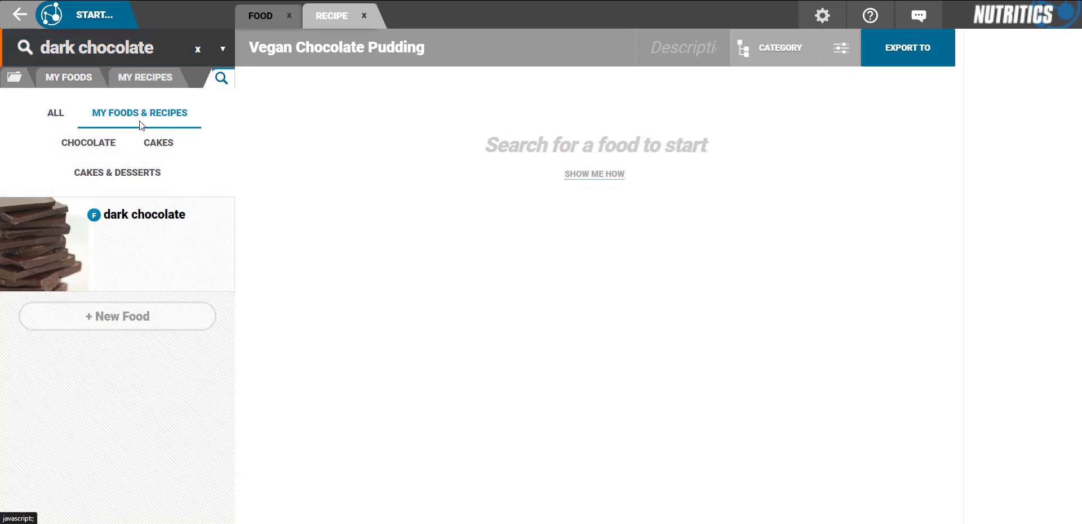
{"action": "left_click_drag", "start_coordinate": [157, 271], "coordinate": [555, 288]}
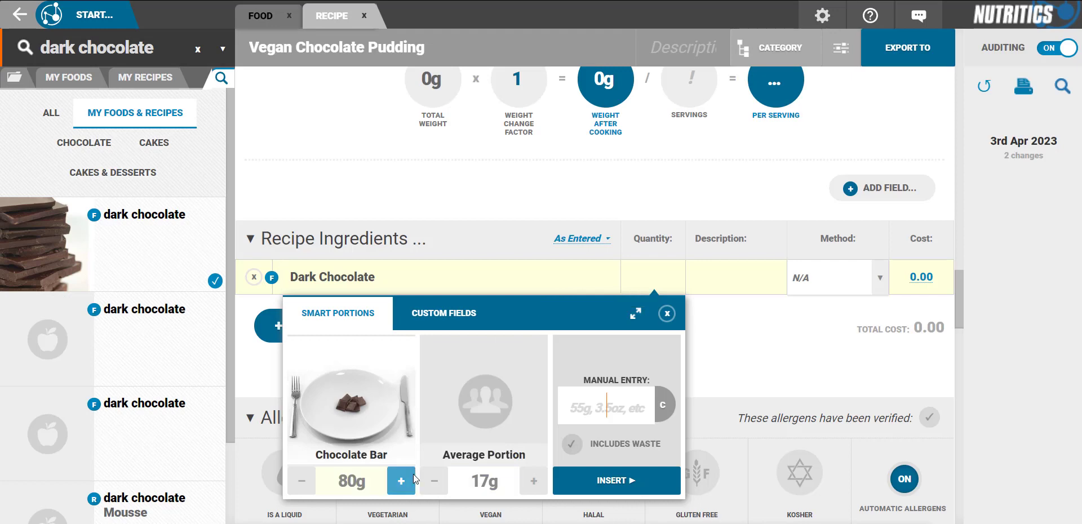
{"action": "left_click", "coordinate": [402, 480]}
{"action": "left_click", "coordinate": [616, 480]}
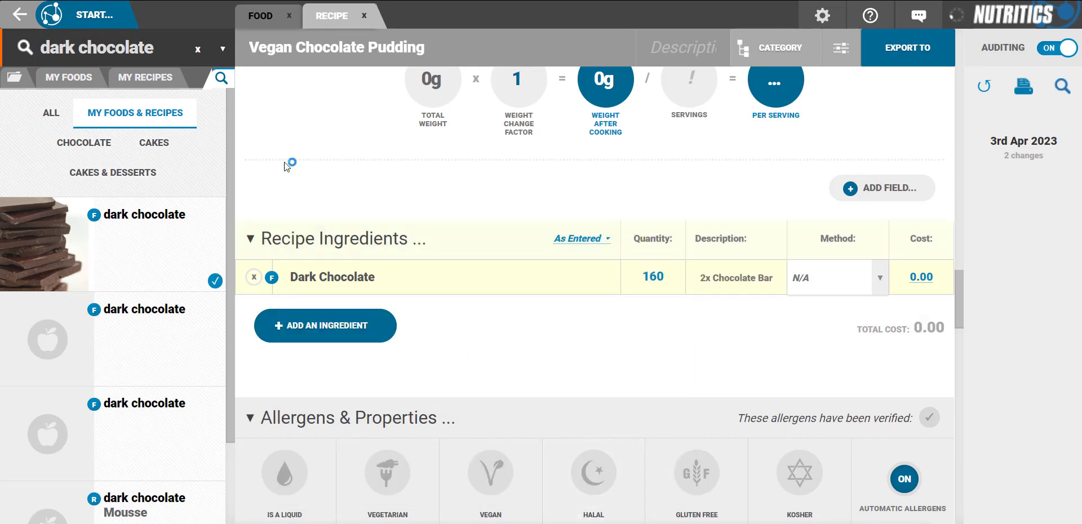
Step: Add raw avocado to the recipe with a quantity of three pieces/slices, 60 g
{"action": "left_click", "coordinate": [108, 53]}
{"action": "type", "text": "avocado"}
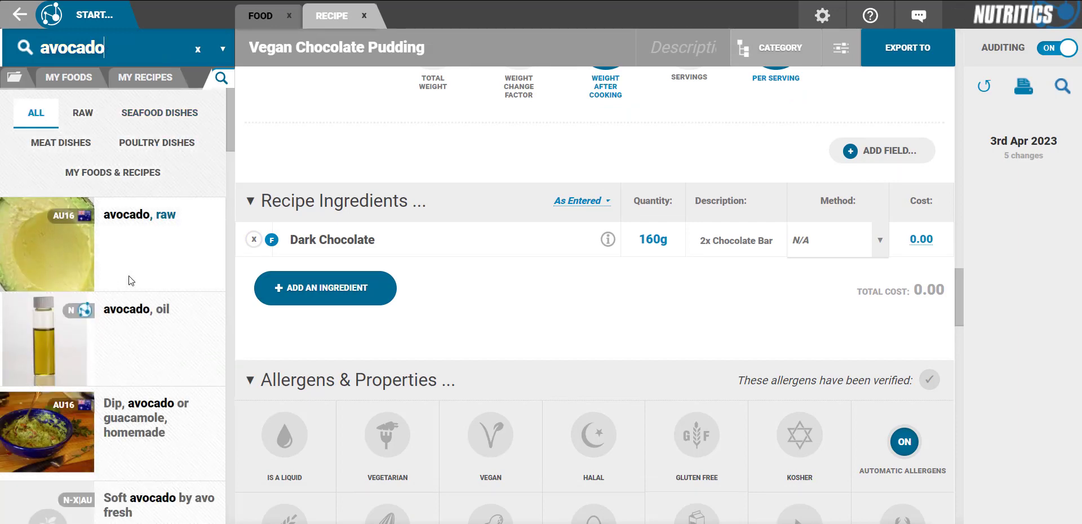
{"action": "left_click_drag", "start_coordinate": [130, 279], "coordinate": [503, 305]}
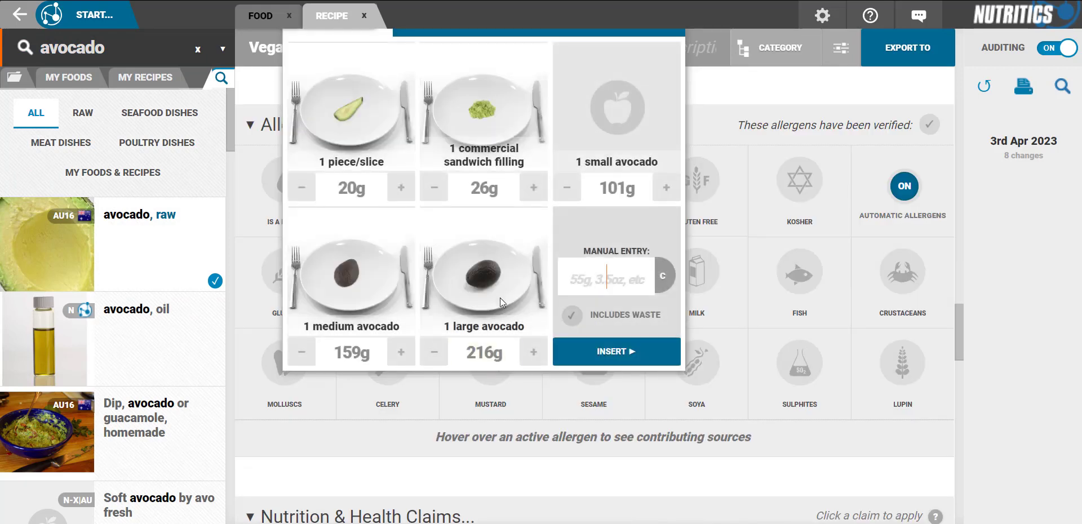
{"action": "double_click", "coordinate": [396, 183]}
{"action": "left_click", "coordinate": [397, 184]}
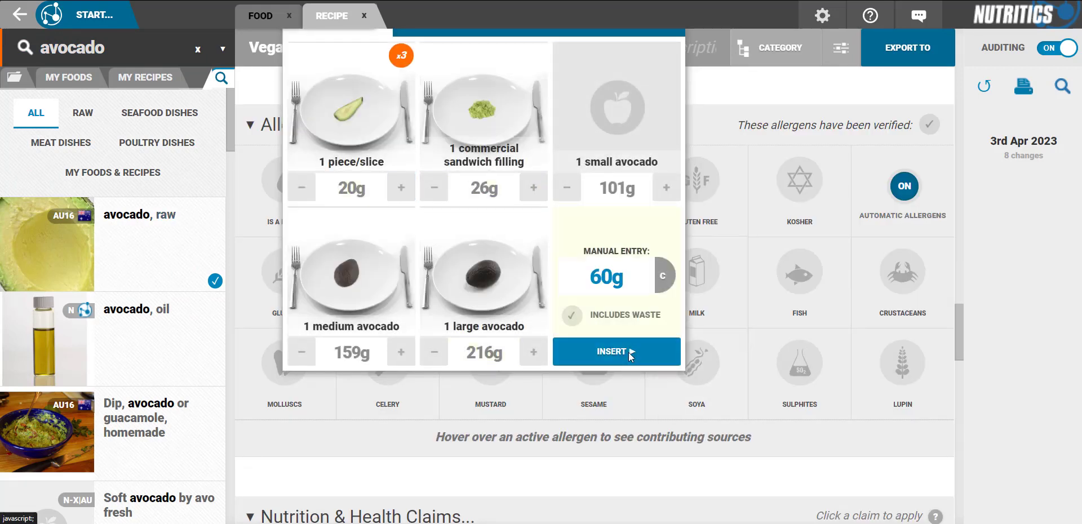
{"action": "left_click", "coordinate": [627, 353]}
{"action": "scroll", "coordinate": [542, 391], "scroll_direction": "up", "scroll_amount": 6}
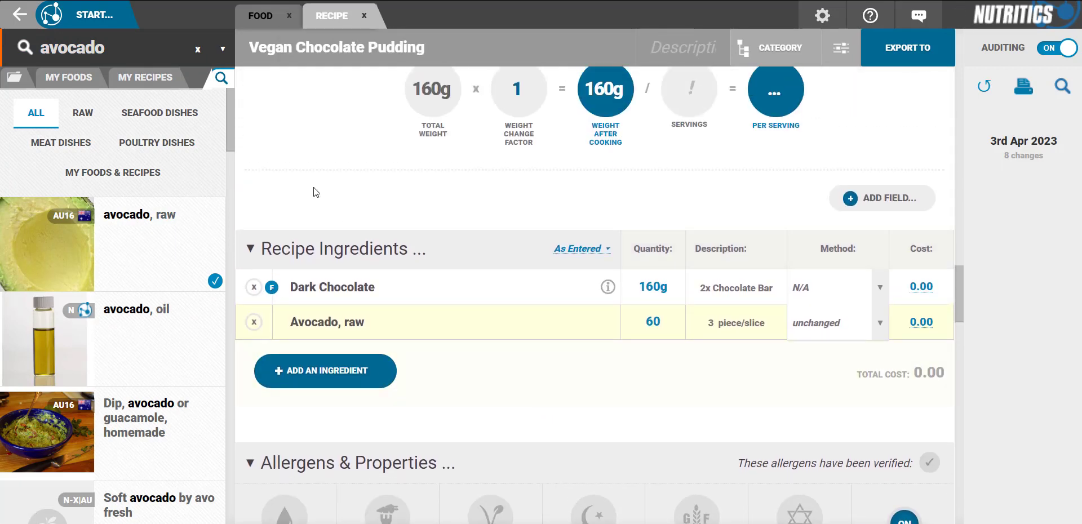
Step: Add unsweetened almond milk to the recipe with a manually entered quantity of 60ml
{"action": "left_click", "coordinate": [96, 48]}
{"action": "type", "text": "almond"}
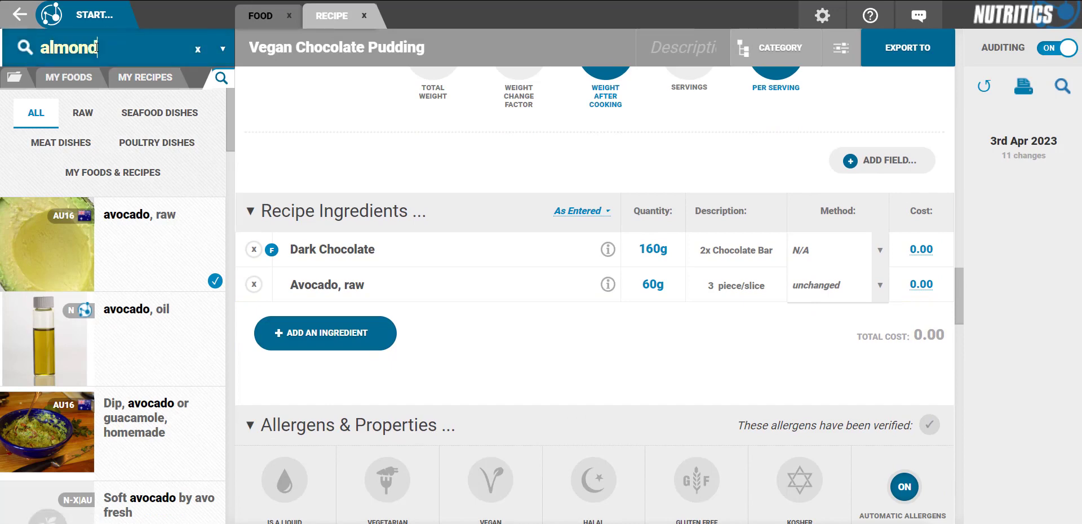
{"action": "type", "text": " milk"}
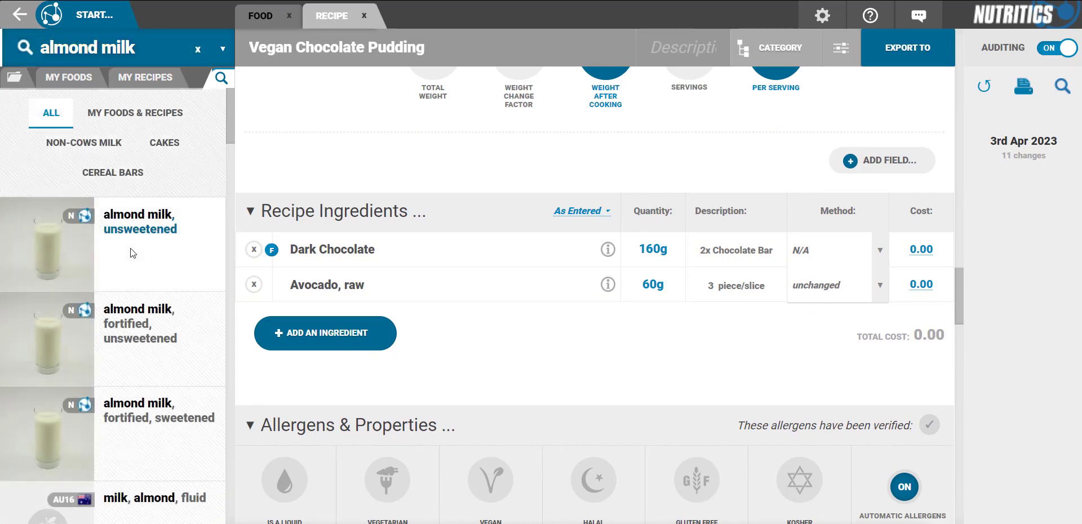
{"action": "left_click_drag", "start_coordinate": [130, 249], "coordinate": [528, 302]}
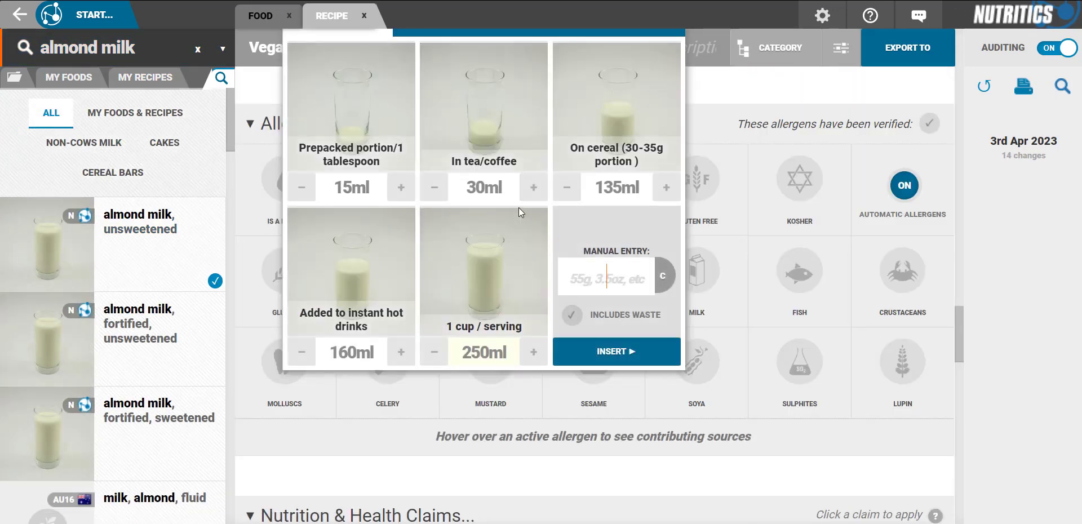
{"action": "type", "text": "60ml"}
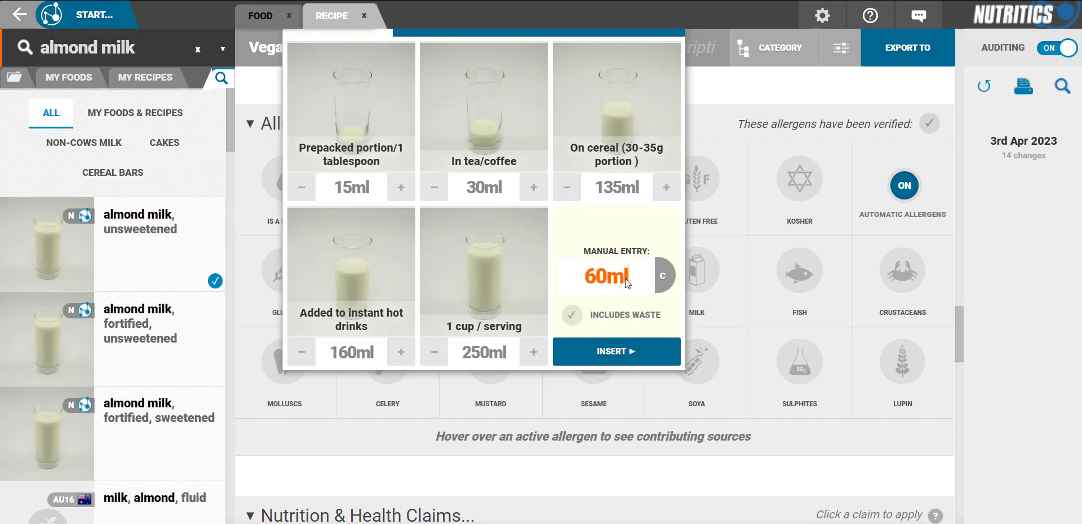
{"action": "left_click", "coordinate": [626, 343]}
Step: Expand the recipe's Food Production breakdown and open the unsweetened almond milk ingredient to examine its foodprint sources and country of origin
{"action": "left_click_drag", "start_coordinate": [966, 293], "coordinate": [975, 381]}
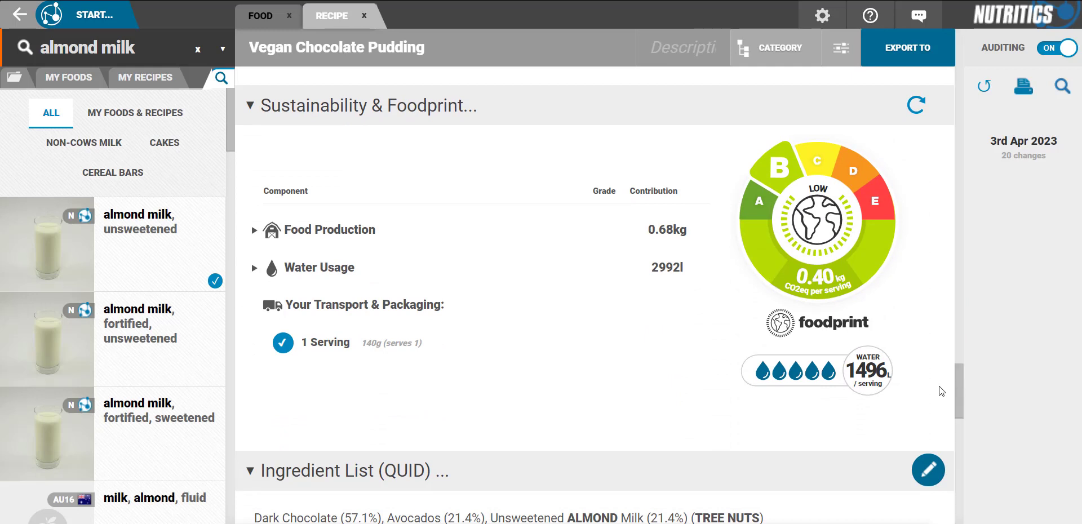
{"action": "left_click", "coordinate": [350, 237]}
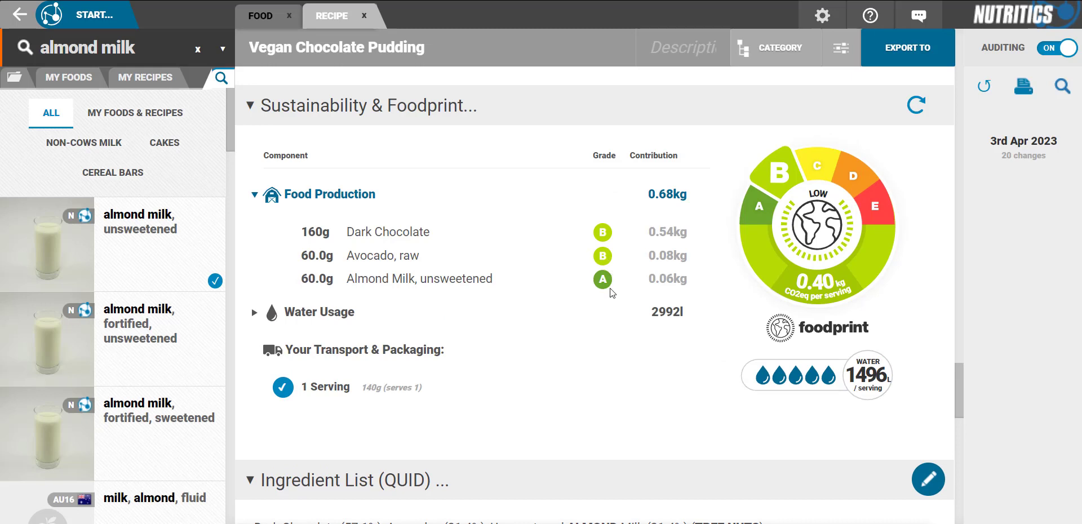
{"action": "left_click", "coordinate": [468, 282]}
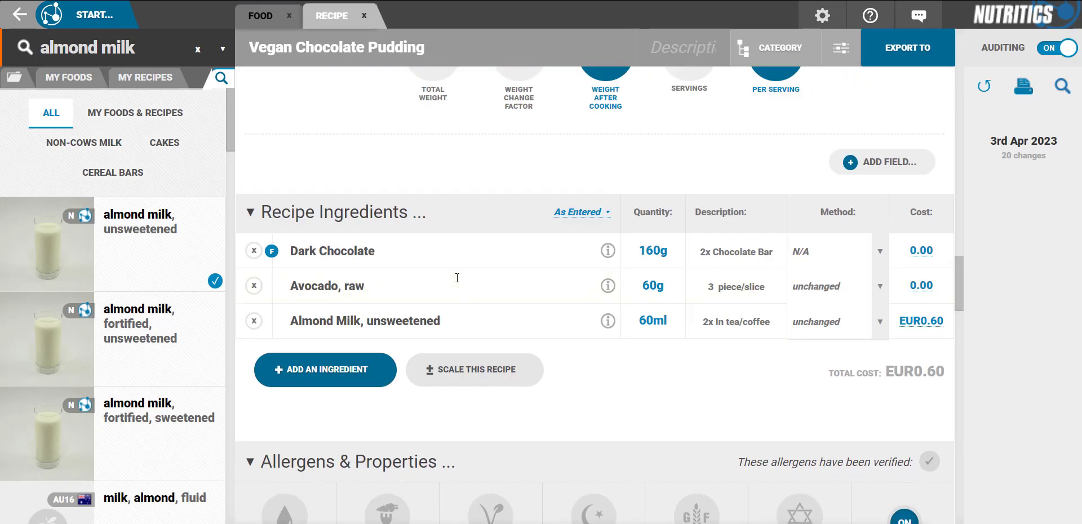
{"action": "left_click", "coordinate": [442, 319]}
{"action": "left_click", "coordinate": [481, 337]}
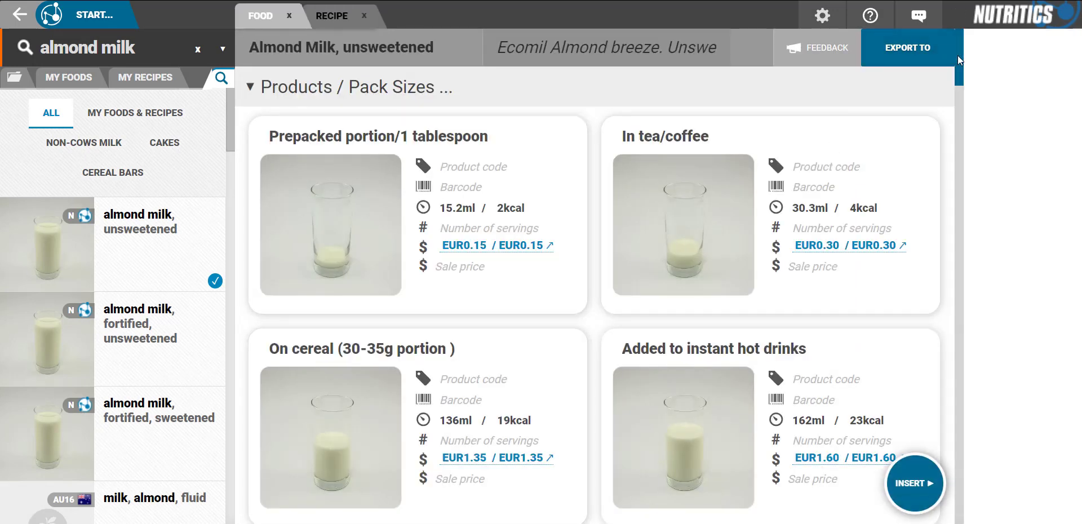
{"action": "left_click_drag", "start_coordinate": [958, 55], "coordinate": [1024, 394]}
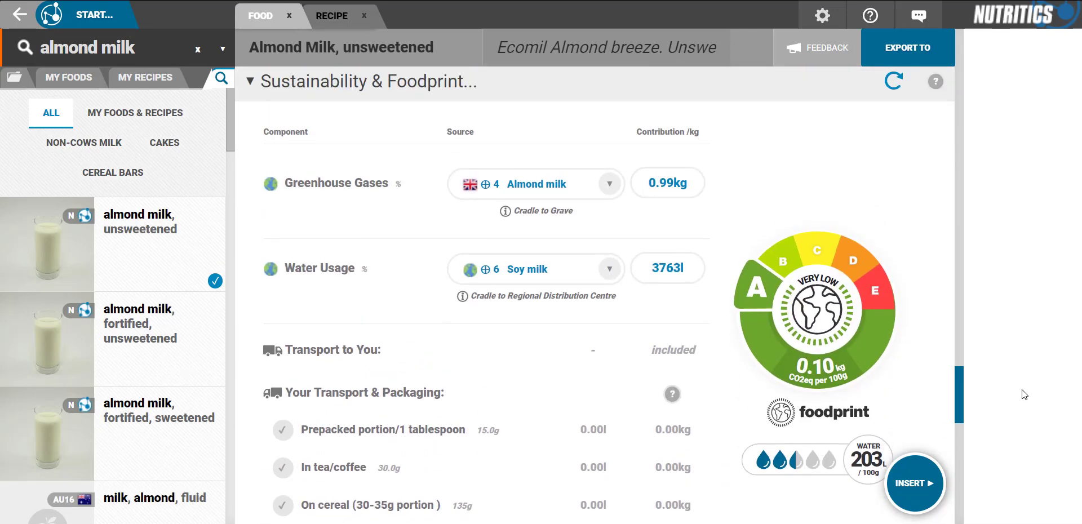
{"action": "left_click_drag", "start_coordinate": [1024, 395], "coordinate": [1025, 348]}
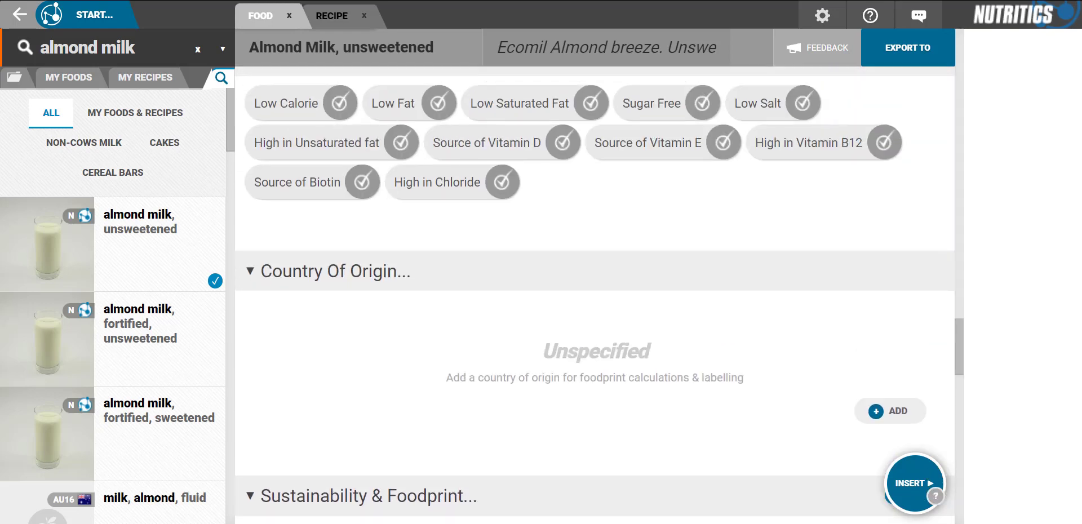
Step: Return to the Vegan Chocolate Pudding recipe and expand the Water Usage breakdown in its Sustainability & Foodprint section
{"action": "left_click", "coordinate": [342, 19]}
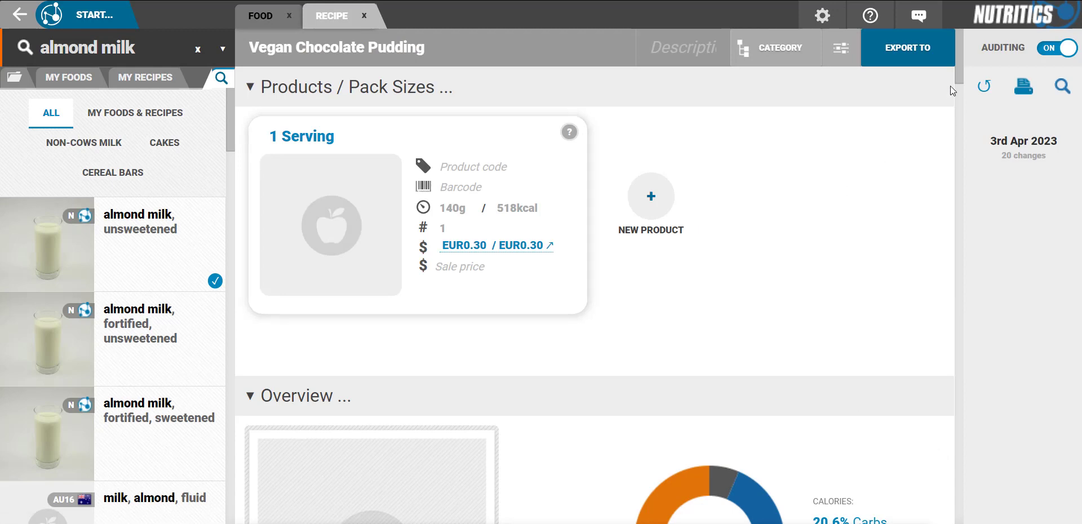
{"action": "left_click_drag", "start_coordinate": [959, 82], "coordinate": [995, 407]}
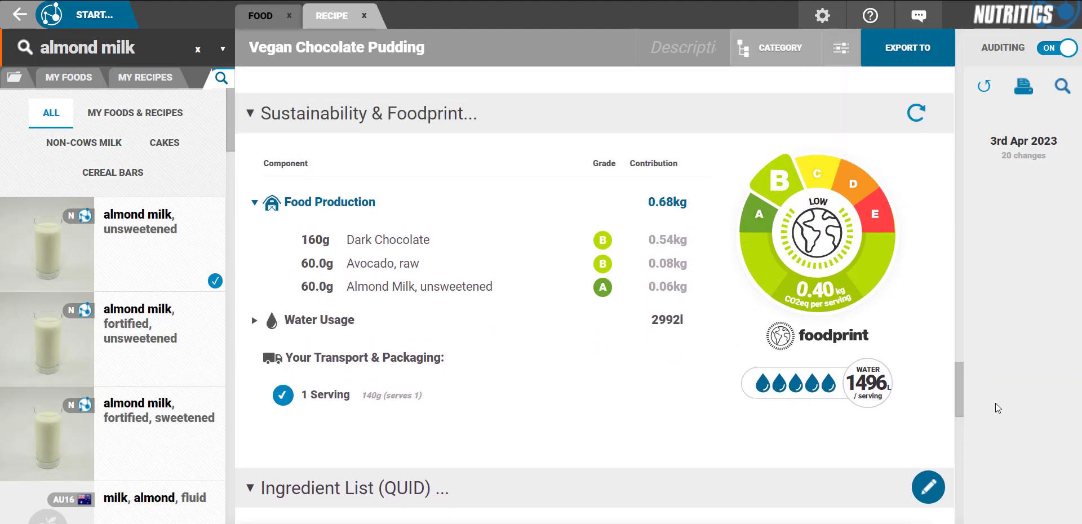
{"action": "left_click", "coordinate": [304, 320]}
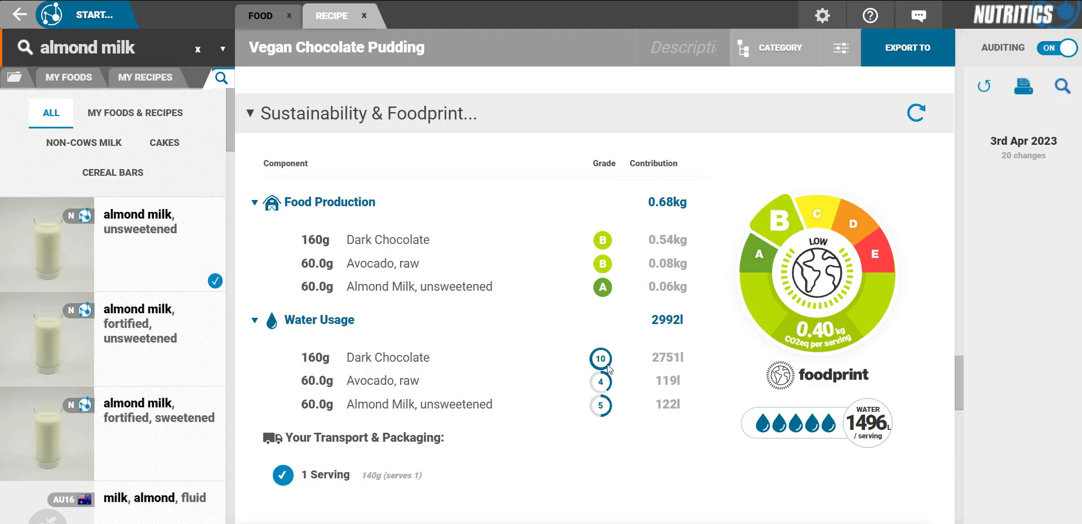
Step: Export the recipe to the Label Maker and start a Back of Pack - Portrait - B&W label
{"action": "left_click", "coordinate": [897, 45]}
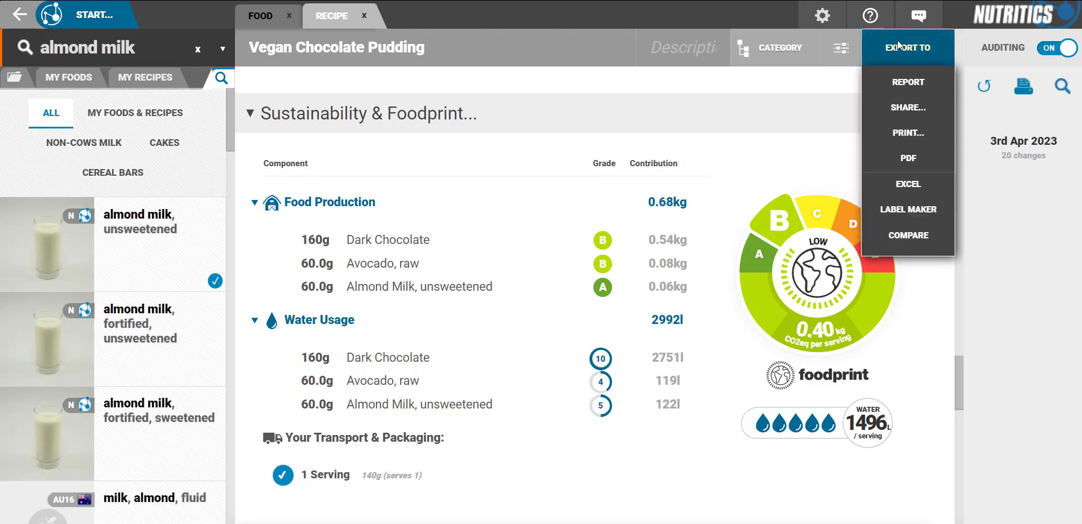
{"action": "left_click", "coordinate": [930, 209]}
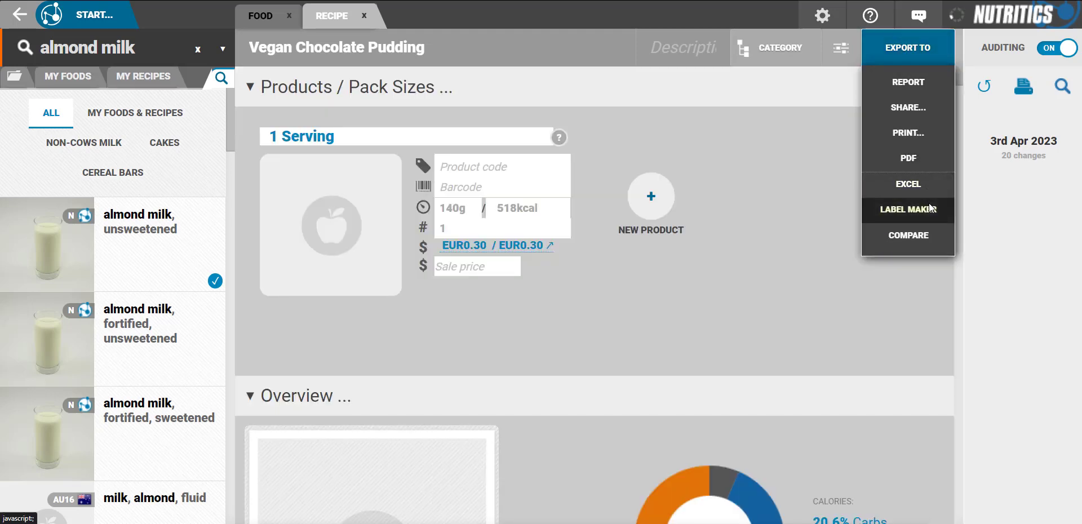
{"action": "left_click", "coordinate": [930, 209]}
{"action": "left_click", "coordinate": [331, 139]}
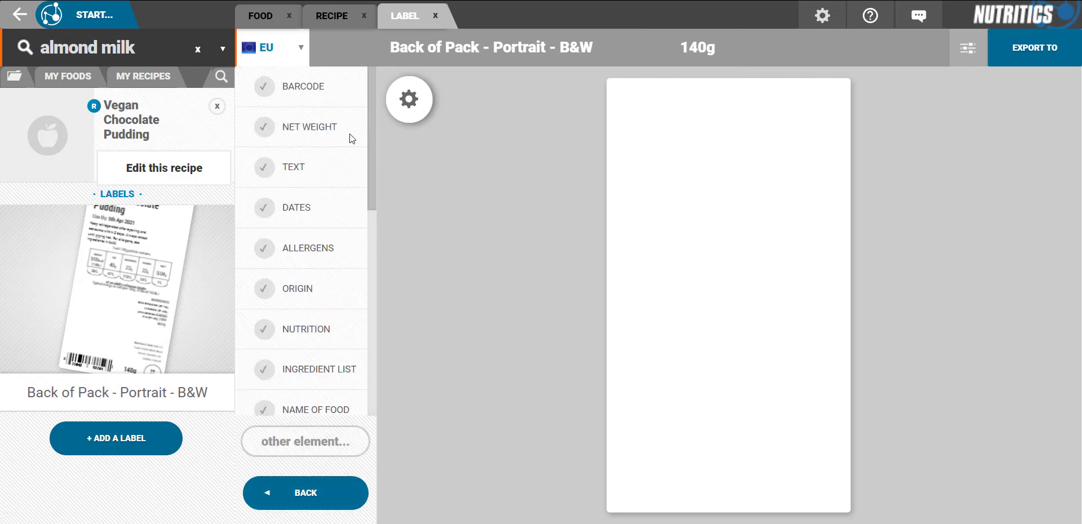
Step: Add the ingredient list and the name of food to the label
{"action": "scroll", "coordinate": [375, 169], "scroll_direction": "down", "scroll_amount": 2}
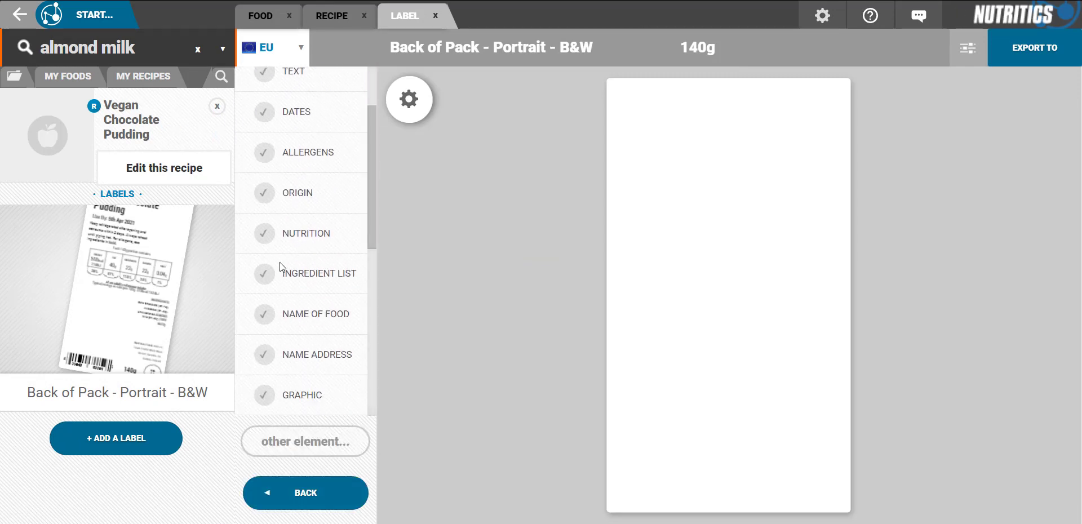
{"action": "left_click", "coordinate": [270, 273]}
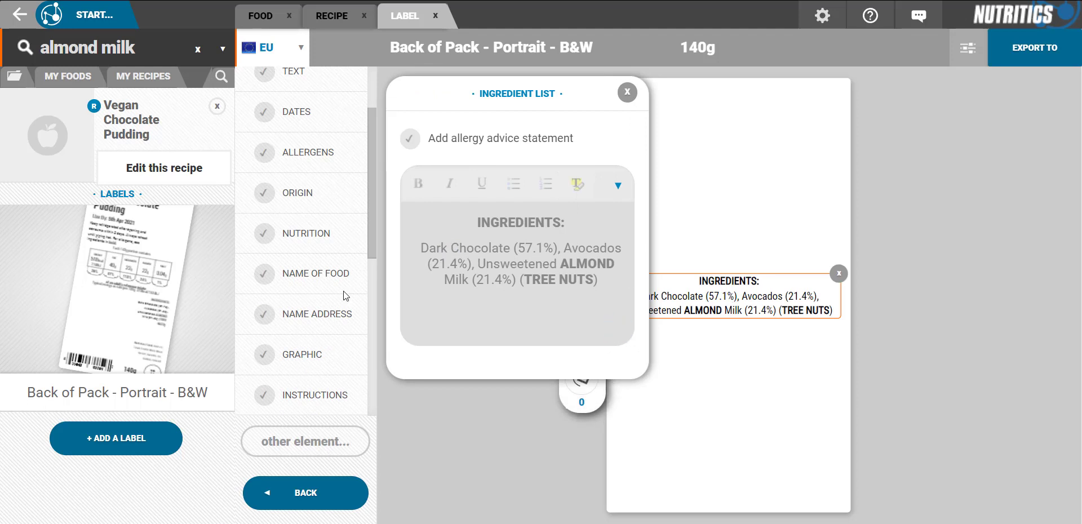
{"action": "scroll", "coordinate": [346, 296], "scroll_direction": "down", "scroll_amount": 1}
{"action": "left_click", "coordinate": [319, 248]}
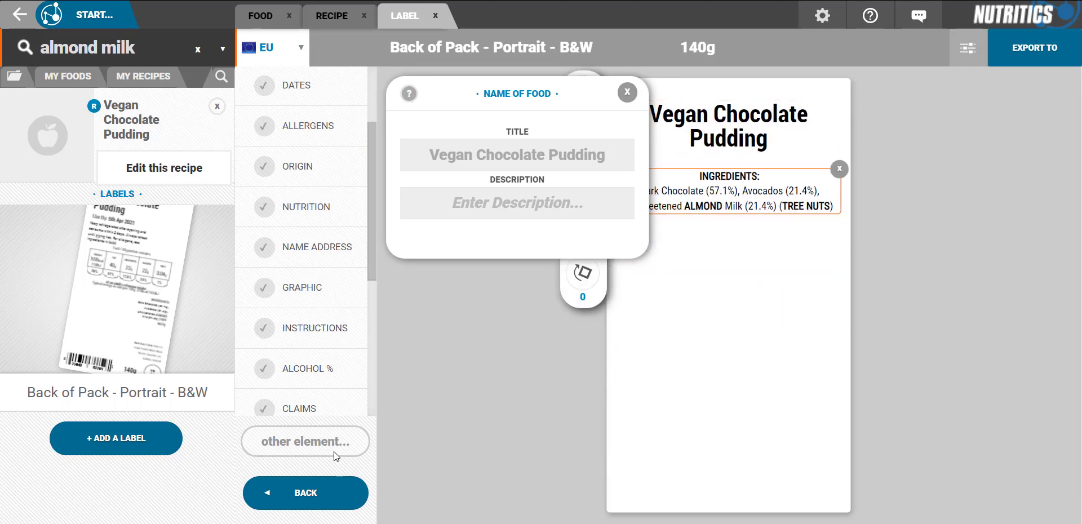
Step: Add the Foodprint element to the label, include its title, and position the badge just below the ingredient list
{"action": "scroll", "coordinate": [340, 383], "scroll_direction": "down", "scroll_amount": 5}
{"action": "left_click", "coordinate": [328, 400]}
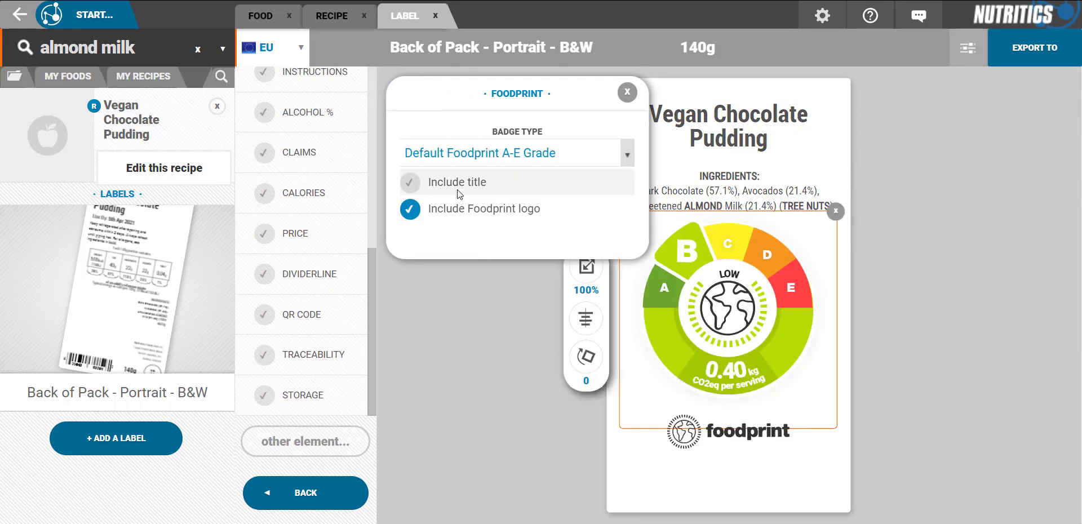
{"action": "left_click", "coordinate": [457, 190]}
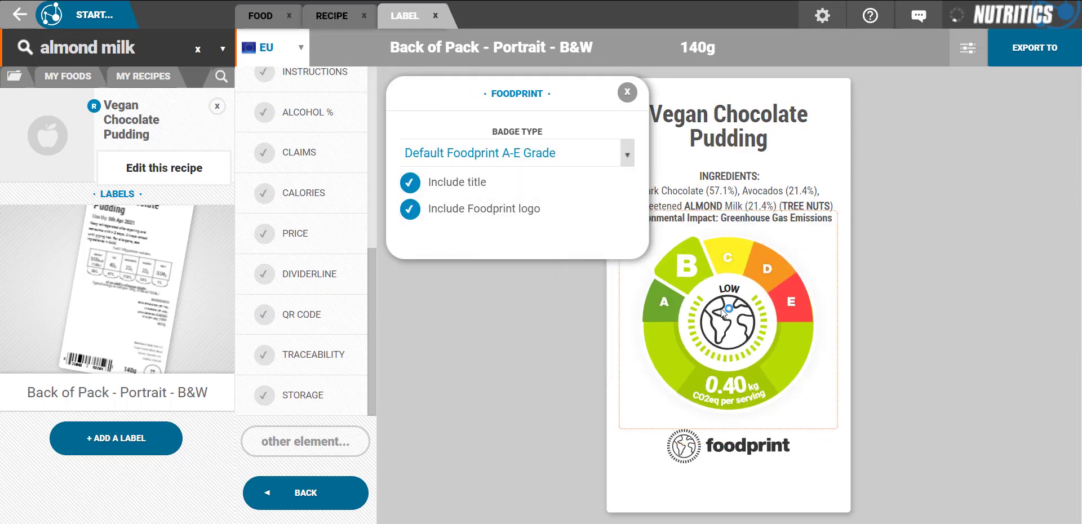
{"action": "left_click", "coordinate": [726, 335]}
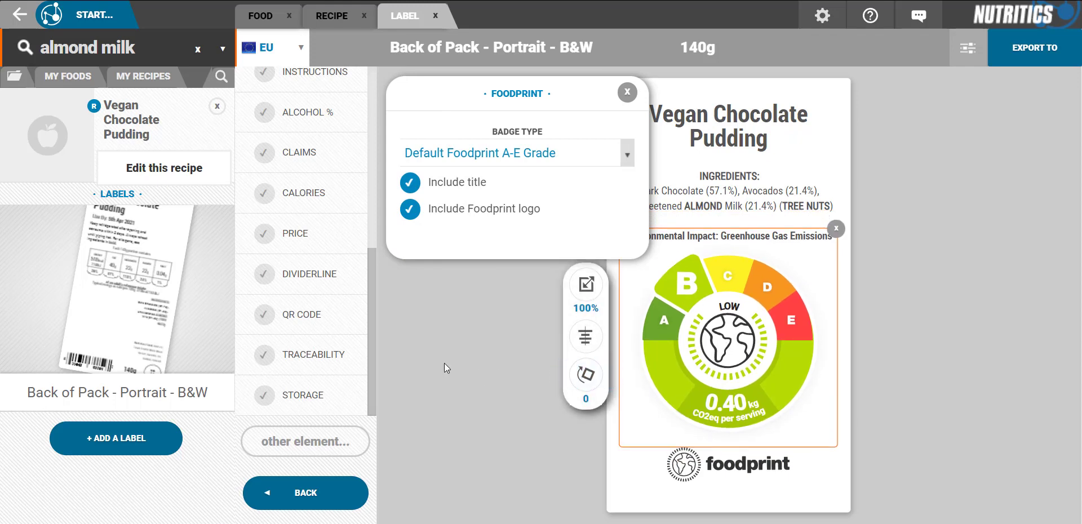
Step: Try the Small Foodprint A-E Grade badge on the label, and set the badge type to Foodprint Water
{"action": "left_click", "coordinate": [562, 157]}
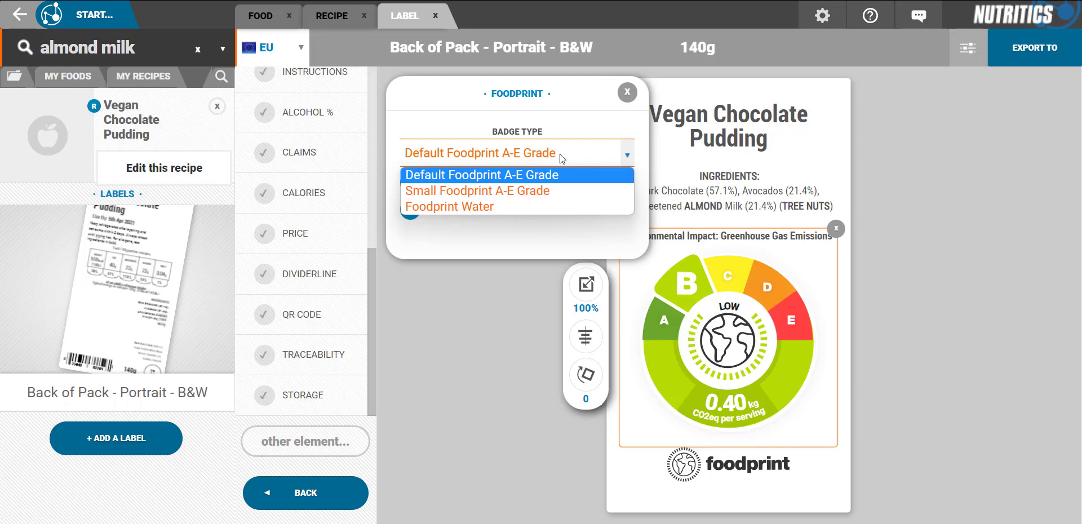
{"action": "left_click", "coordinate": [562, 191]}
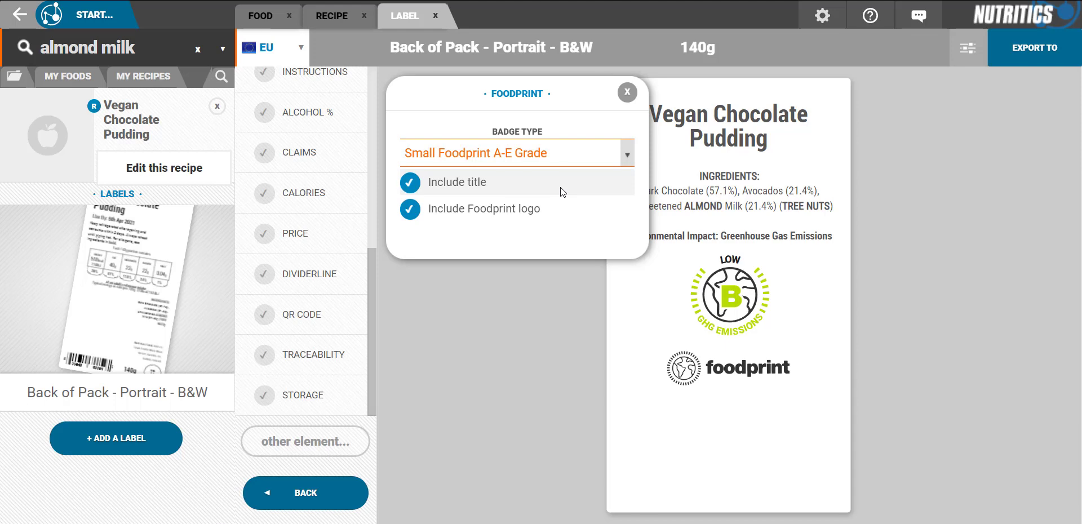
{"action": "left_click", "coordinate": [565, 159]}
{"action": "left_click", "coordinate": [569, 210]}
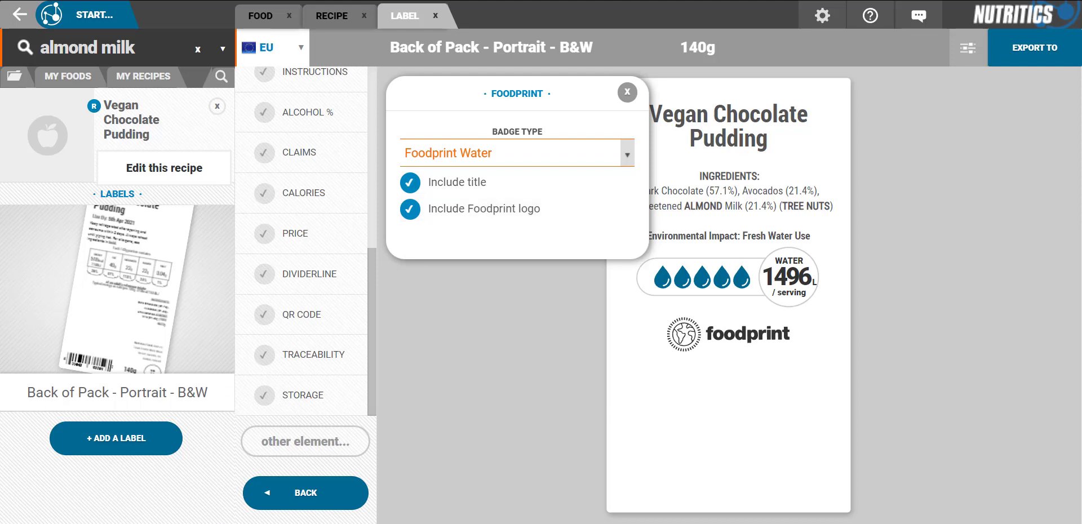
{"action": "left_click", "coordinate": [520, 334]}
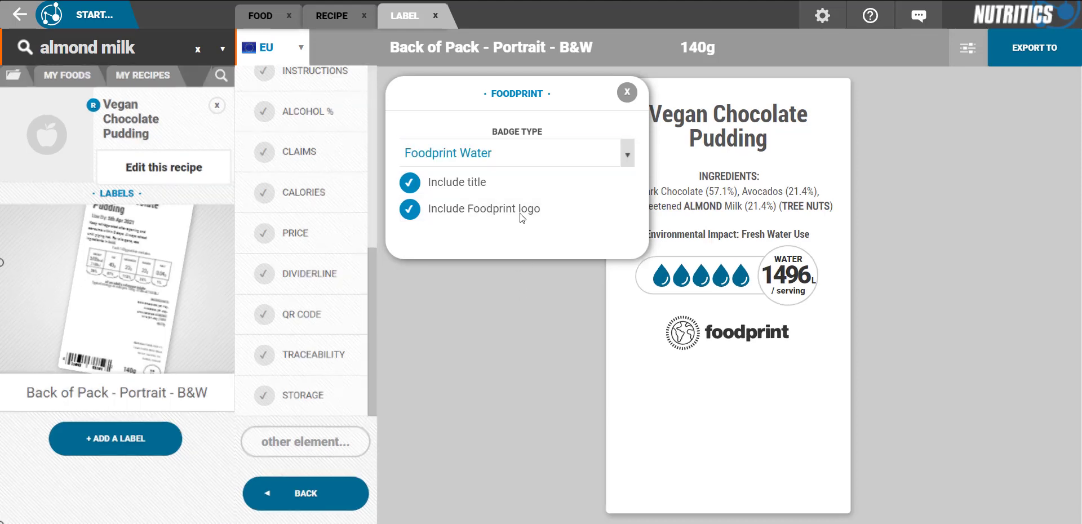
Step: Exclude both the title and the Foodprint logo from the label's water badge
{"action": "left_click", "coordinate": [520, 186]}
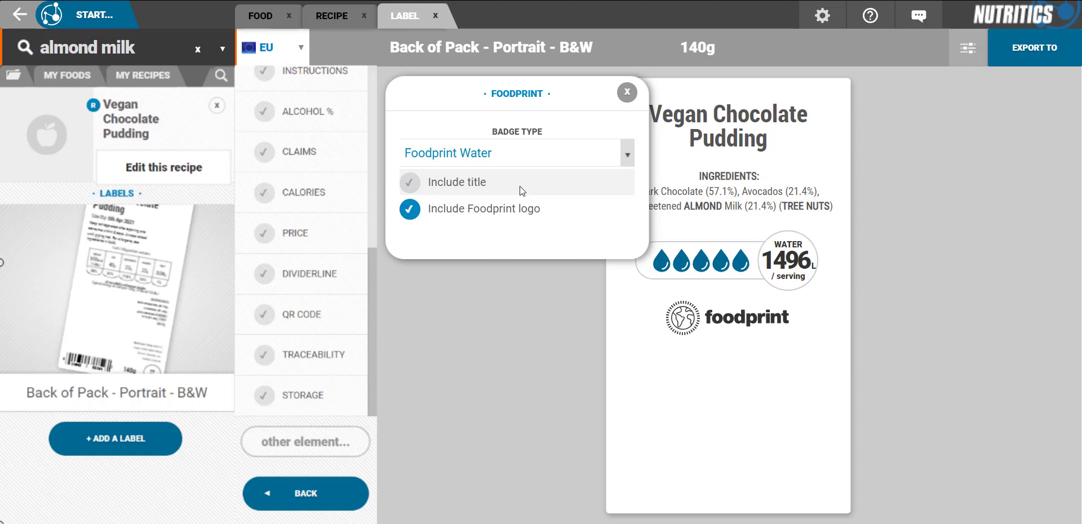
{"action": "left_click", "coordinate": [525, 219]}
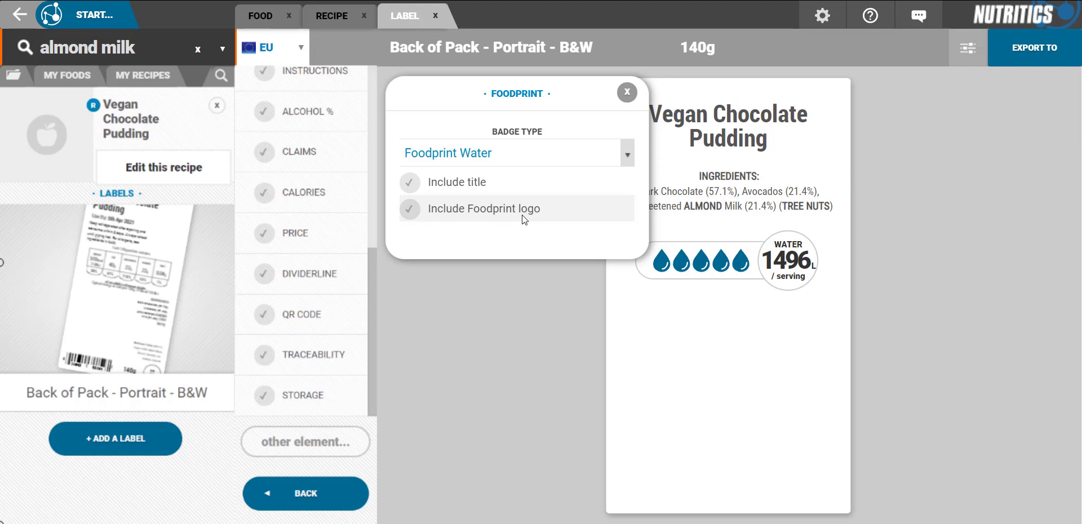